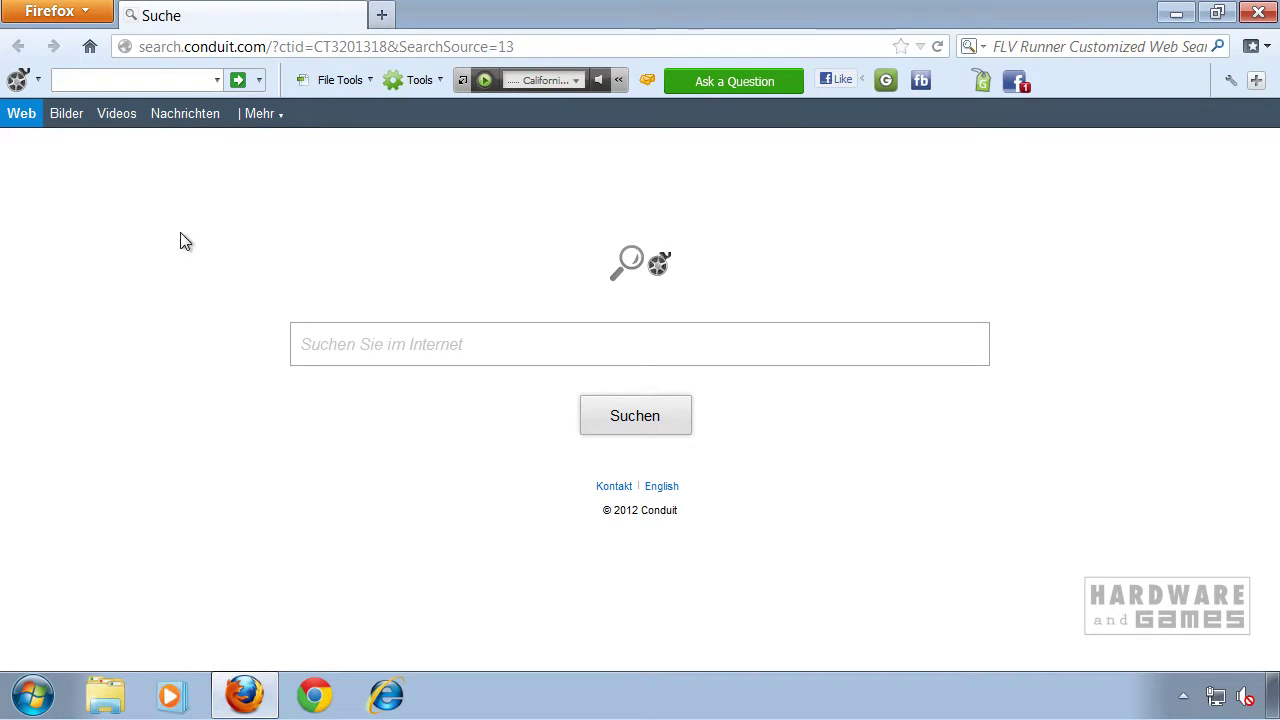
Open Firefox's Add-ons Manager on the Extensions list showing FLV Runner 10.10.20.14
click(70, 12)
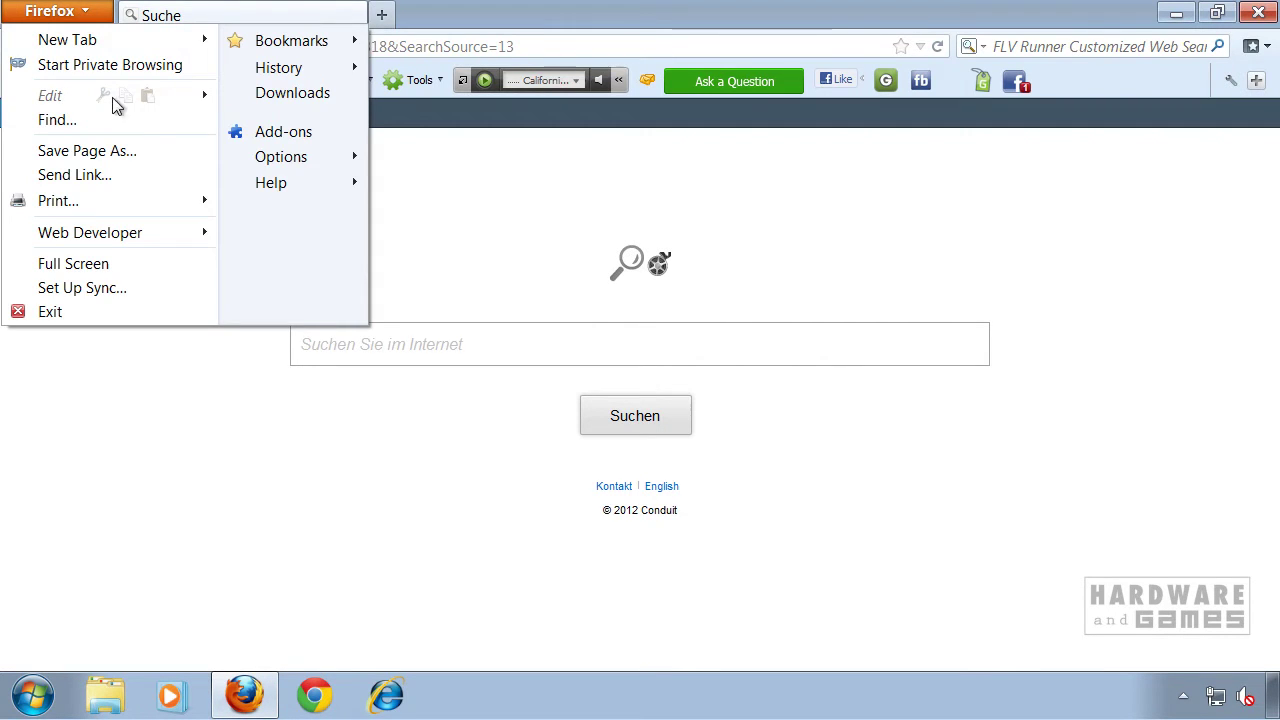
click(313, 136)
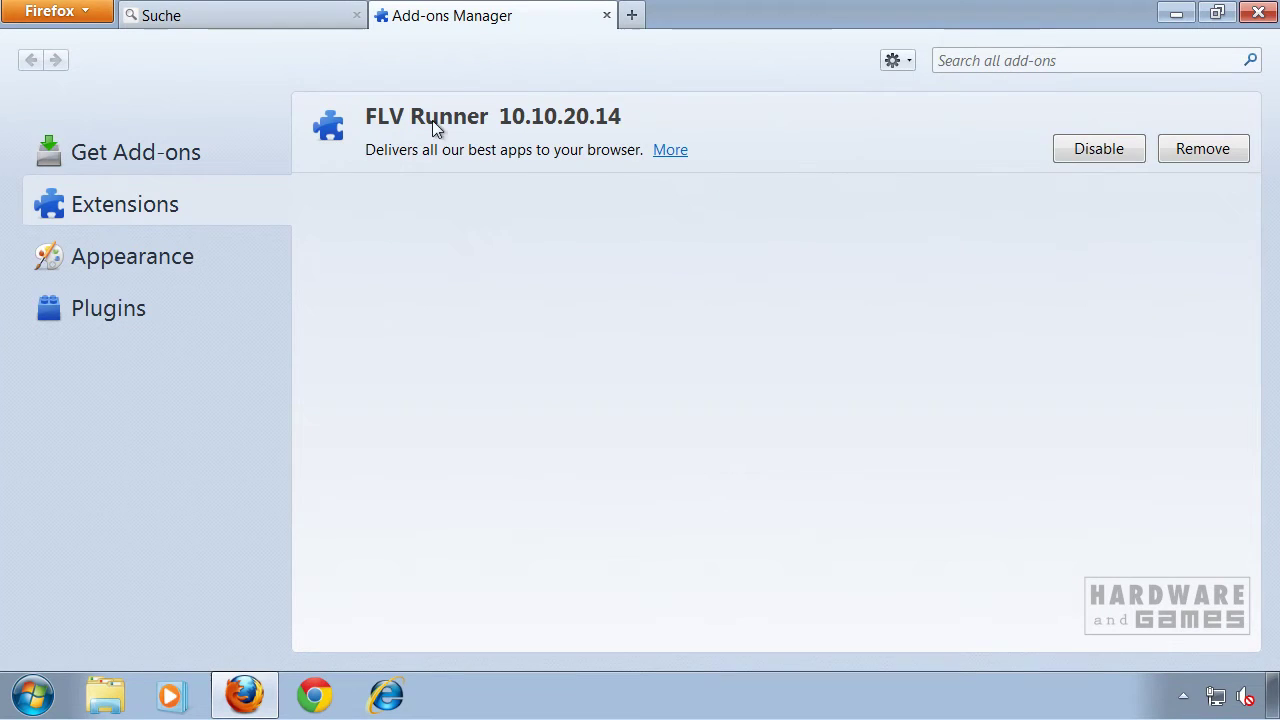
Uninstall the FLV Runner extension, restart Firefox, and close the Add-ons and thank-you tabs
click(400, 117)
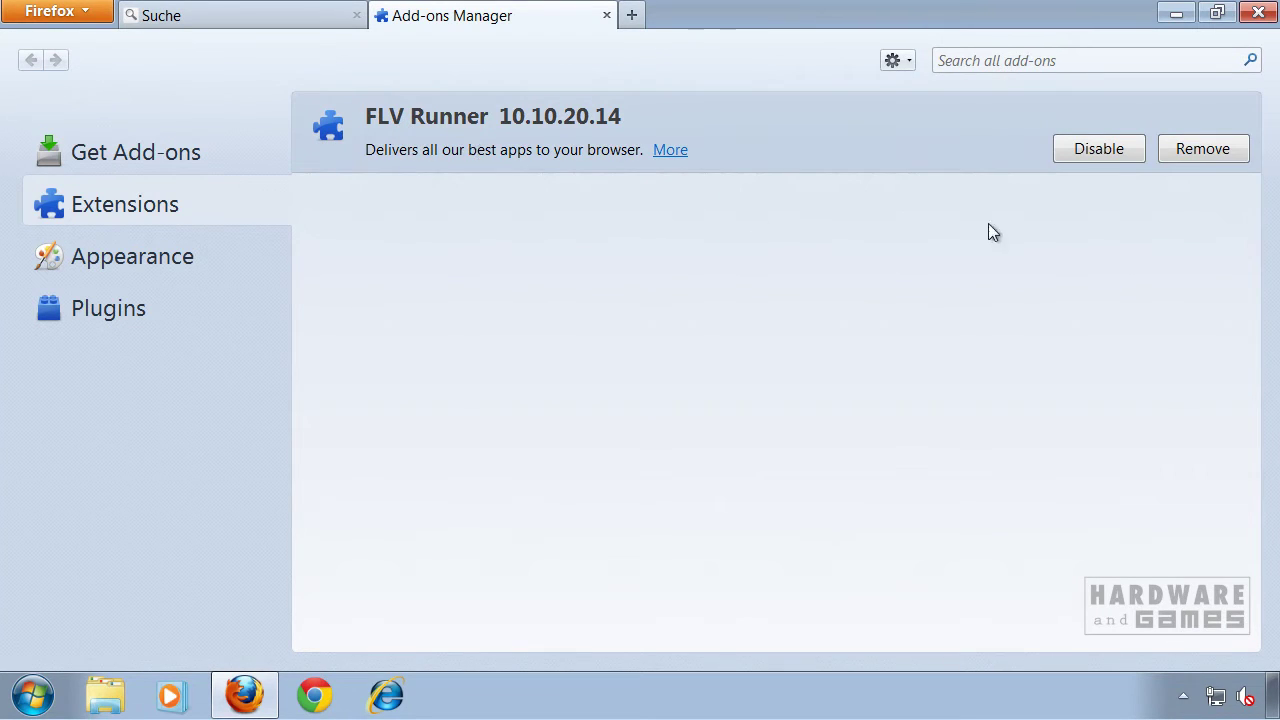
click(1210, 155)
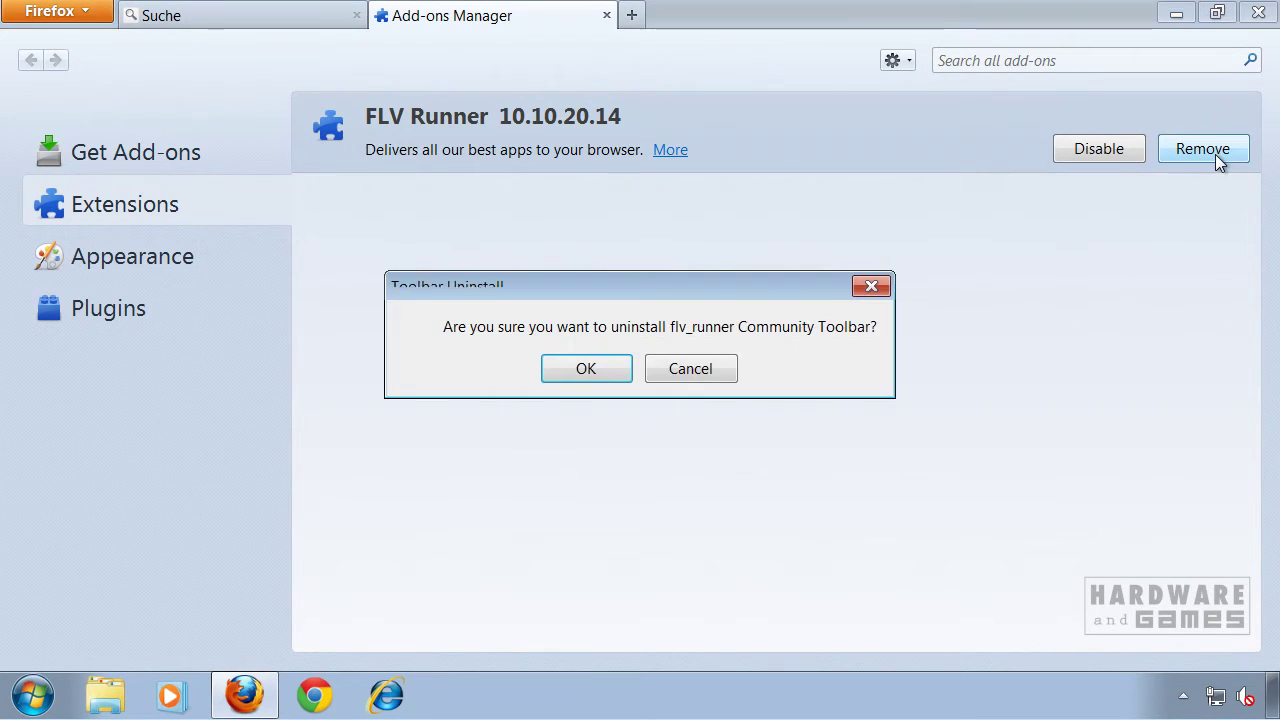
click(590, 370)
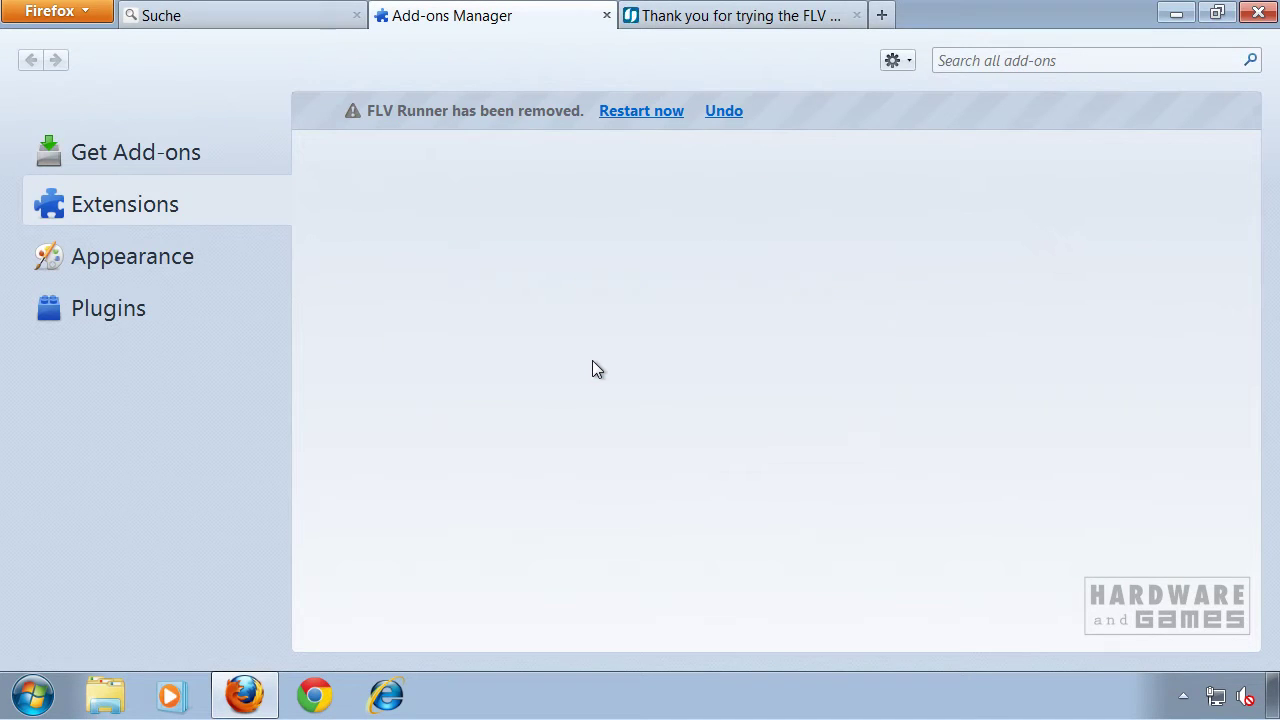
click(640, 114)
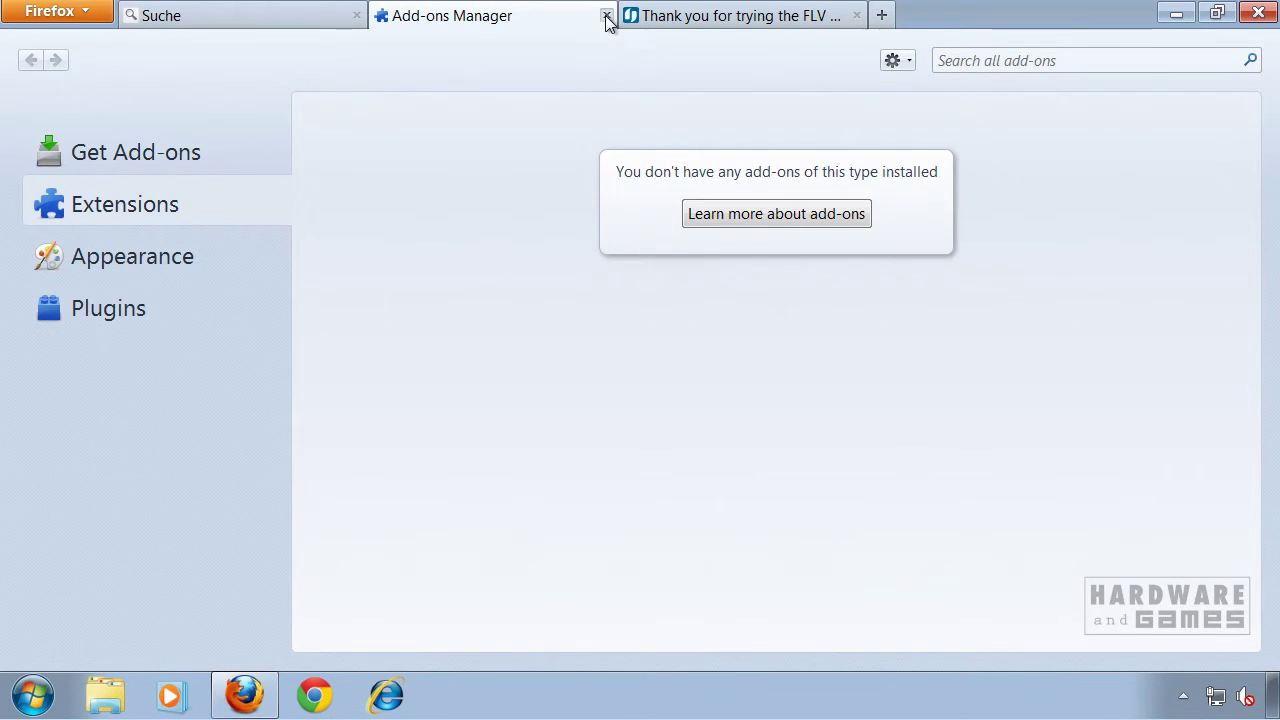
click(606, 16)
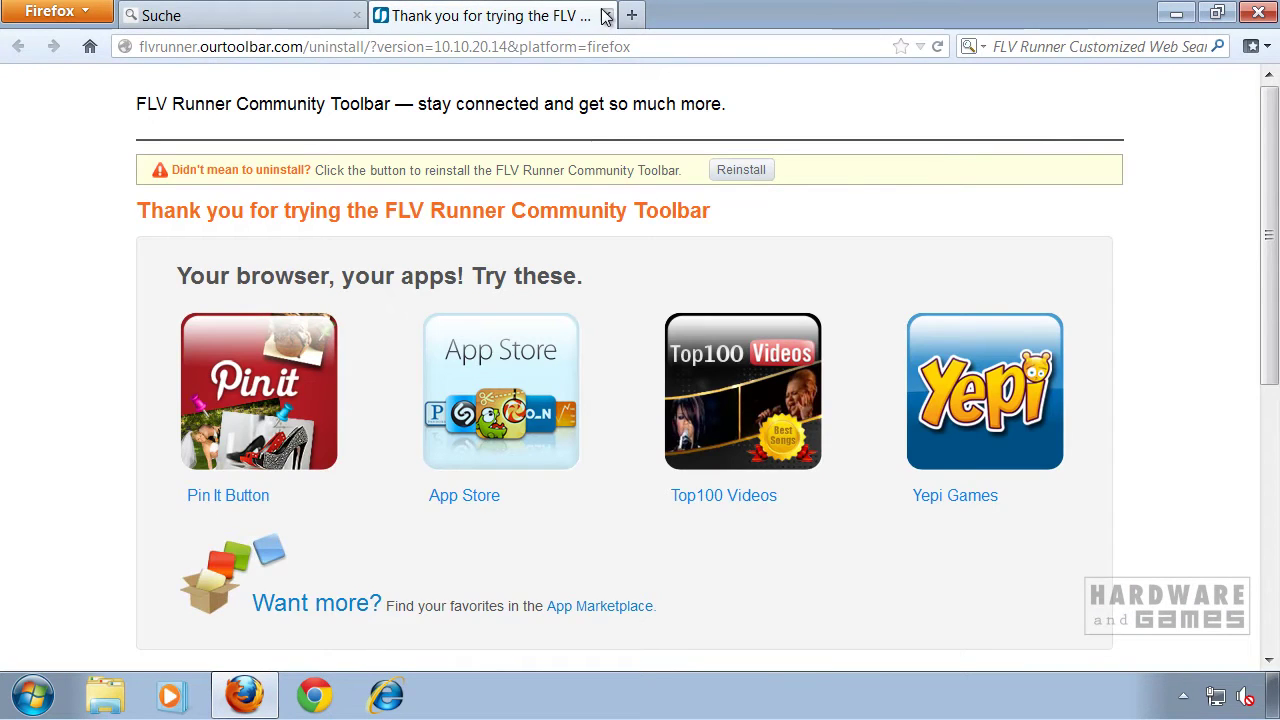
click(606, 16)
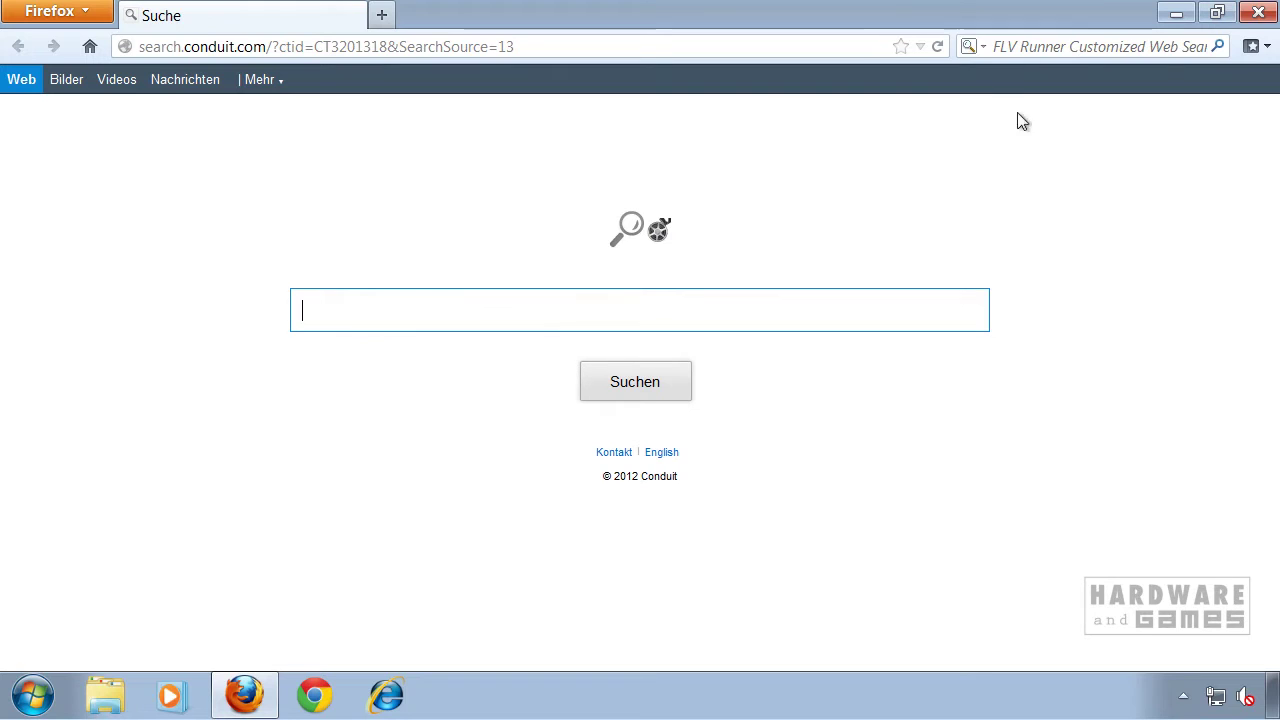
Delete the FLV Runner Customized Web Search engine and keep Google as the search engine
click(972, 46)
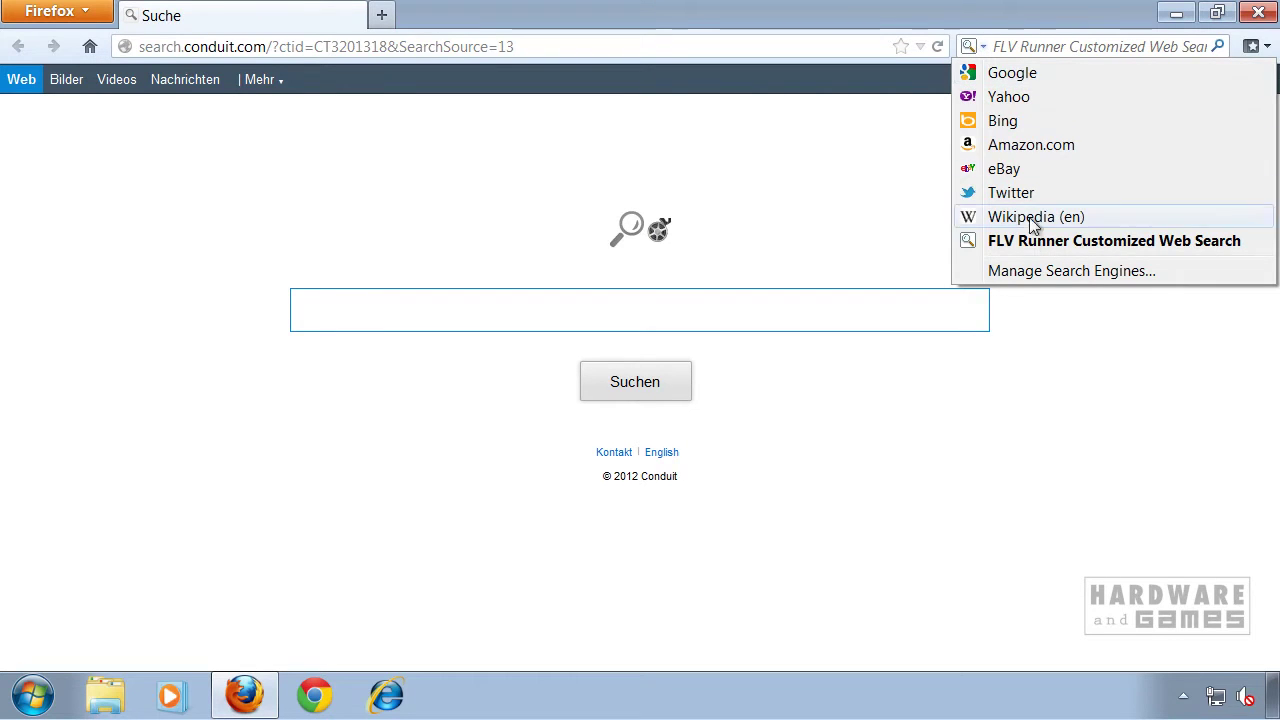
click(1070, 271)
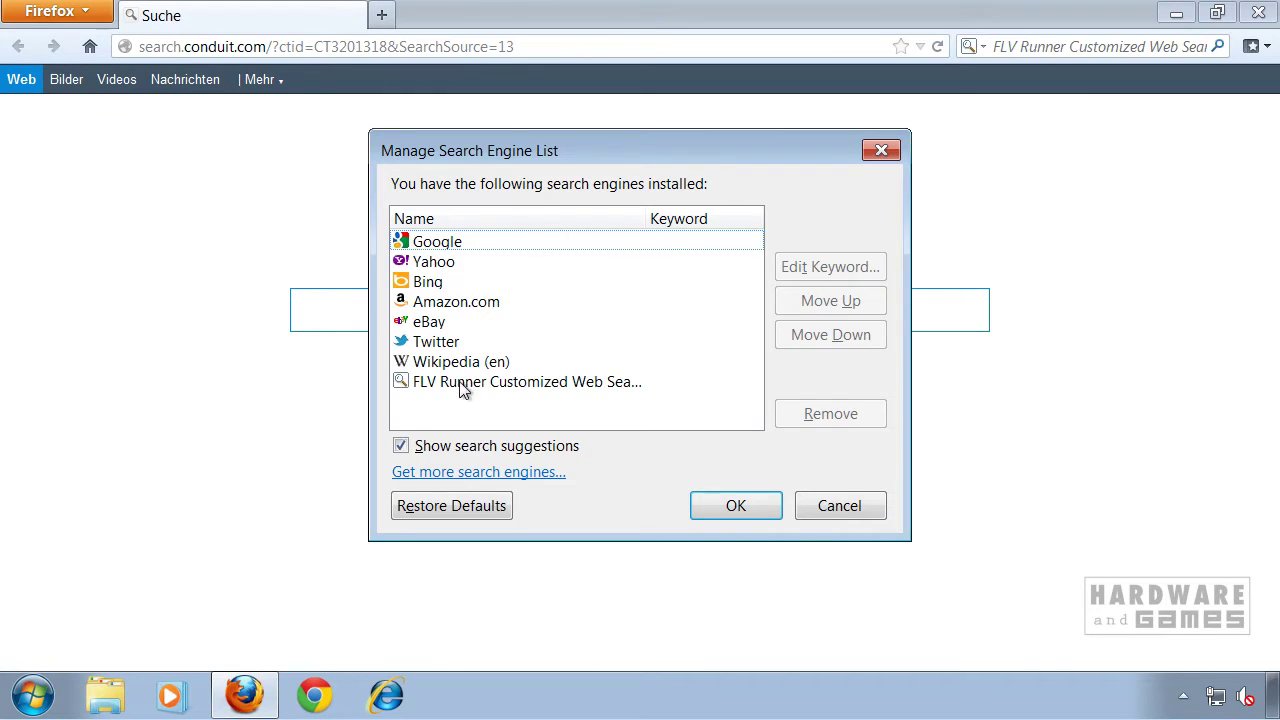
click(510, 385)
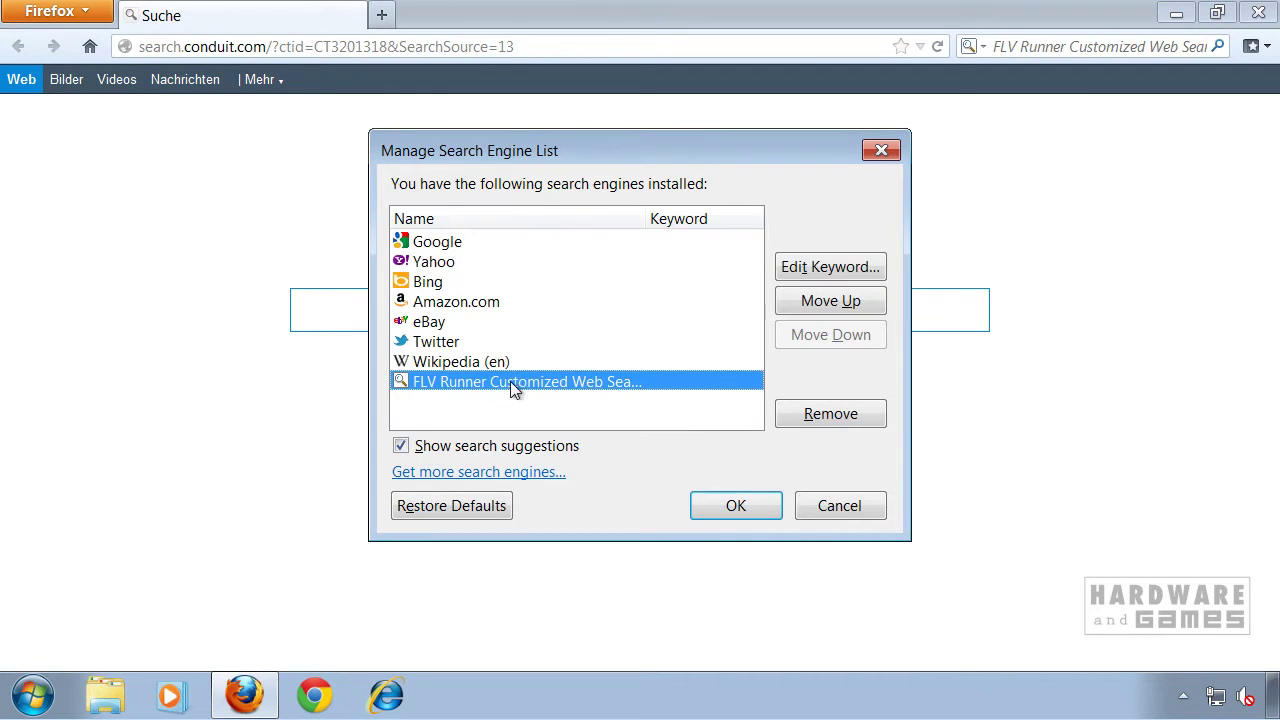
click(854, 415)
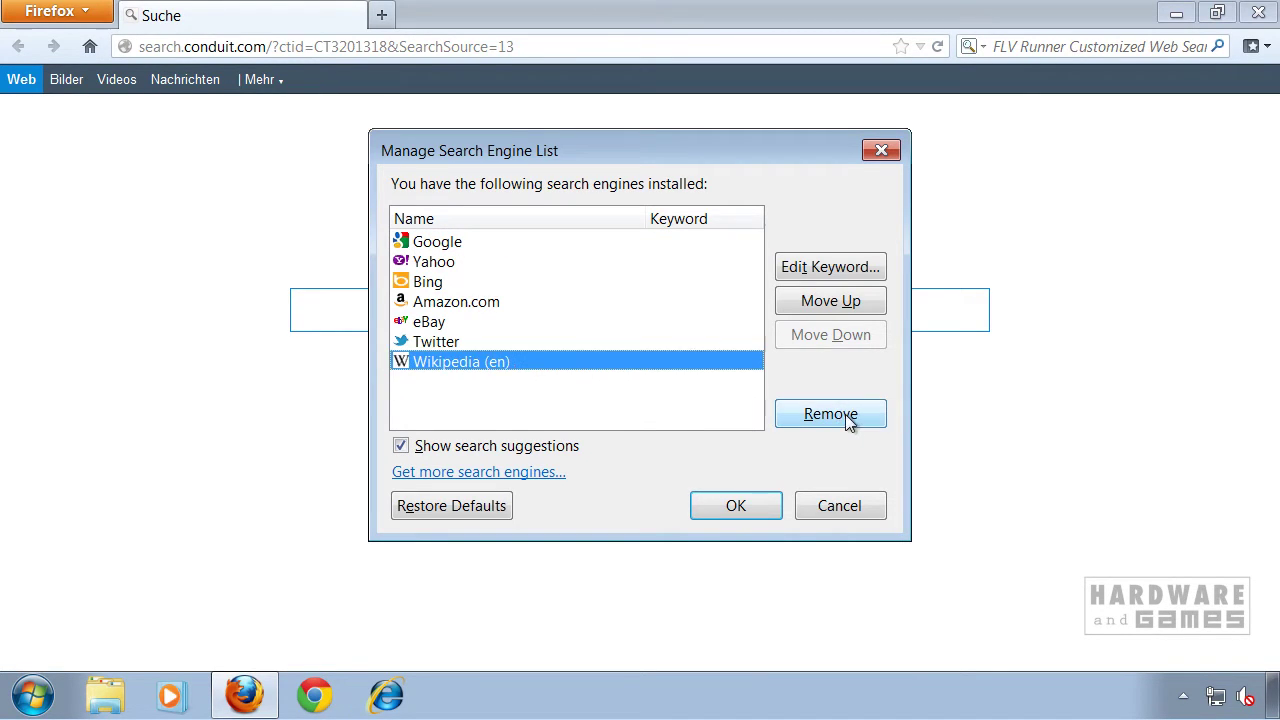
click(457, 244)
click(722, 503)
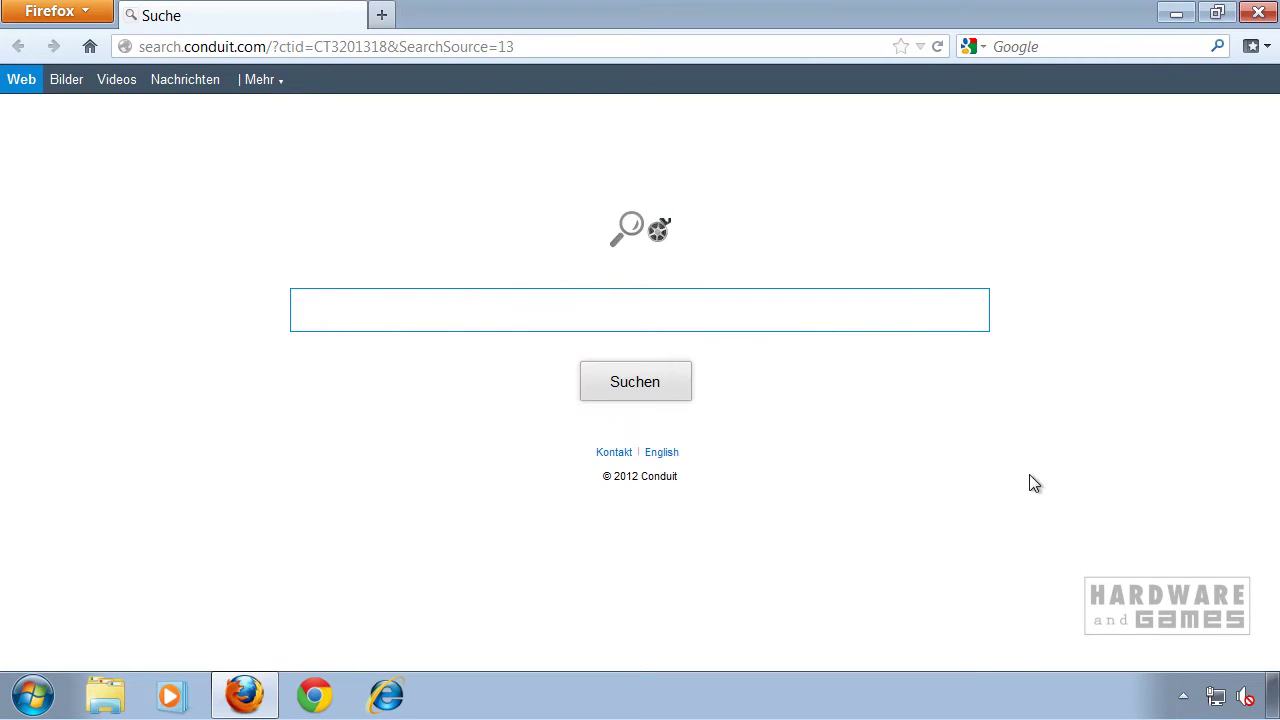
click(310, 50)
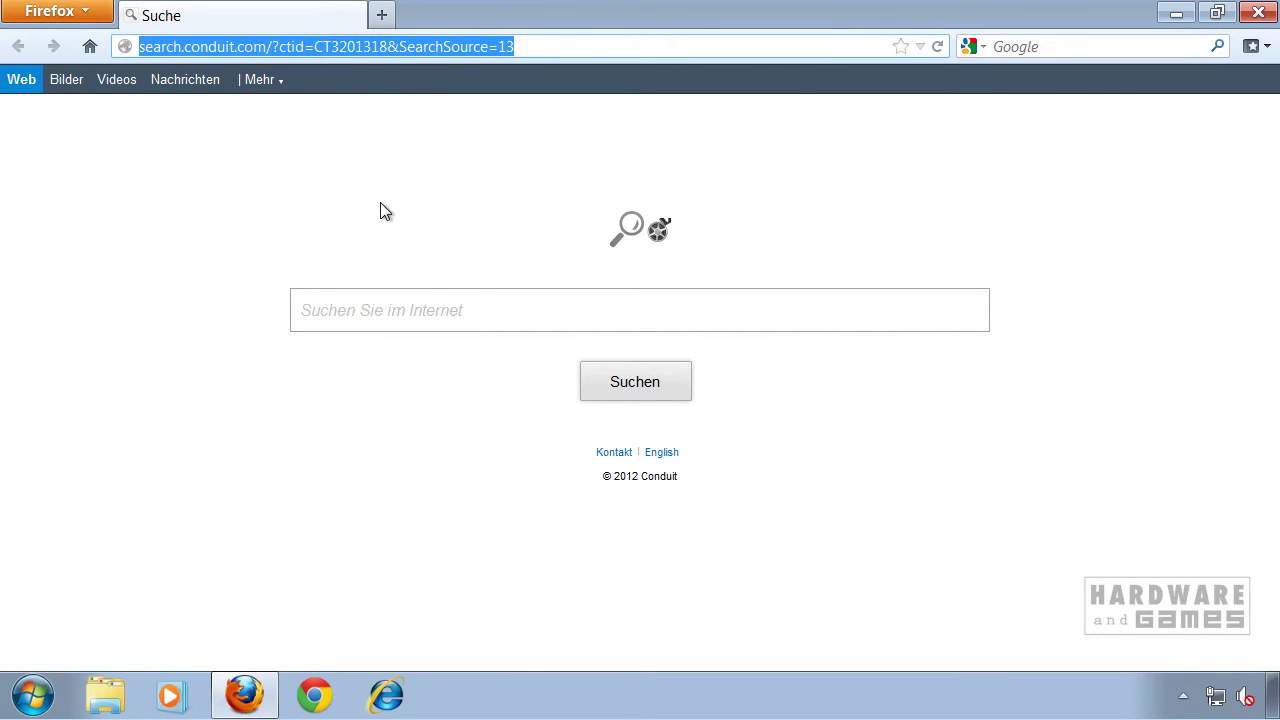
Load about:config and accept the warning to show all preferences
text(about:config)
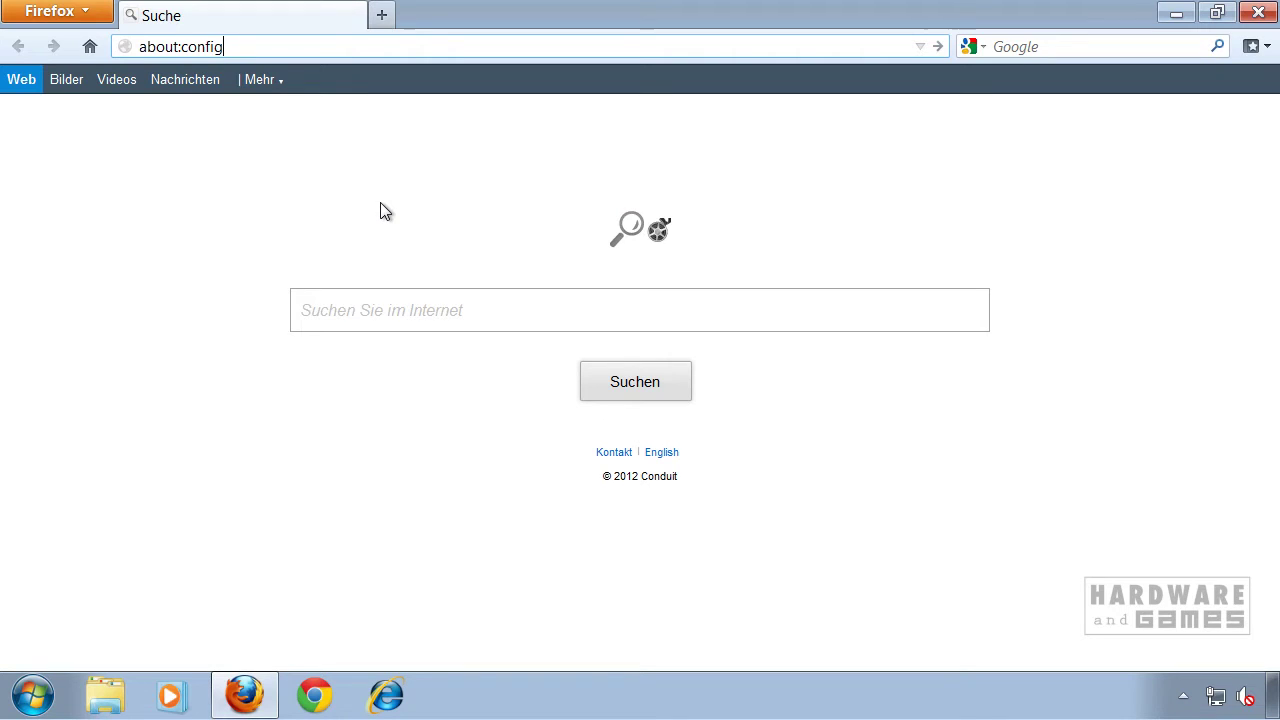
key(Return)
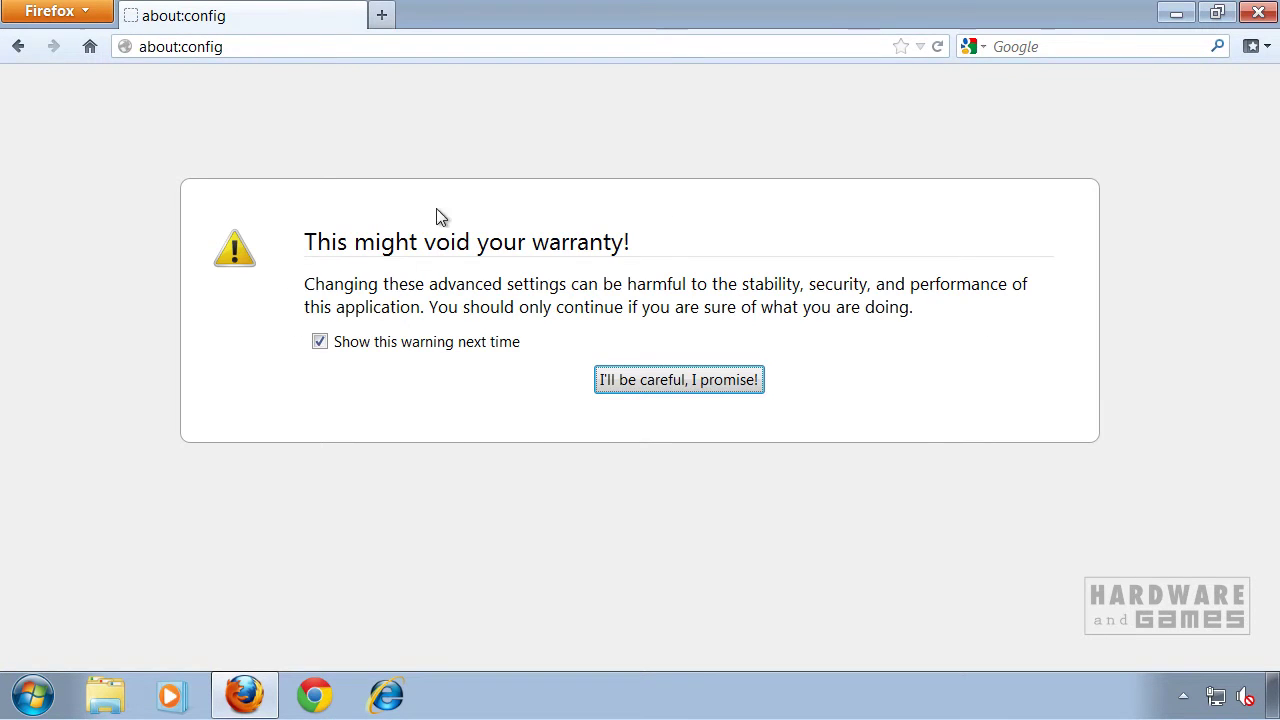
click(668, 382)
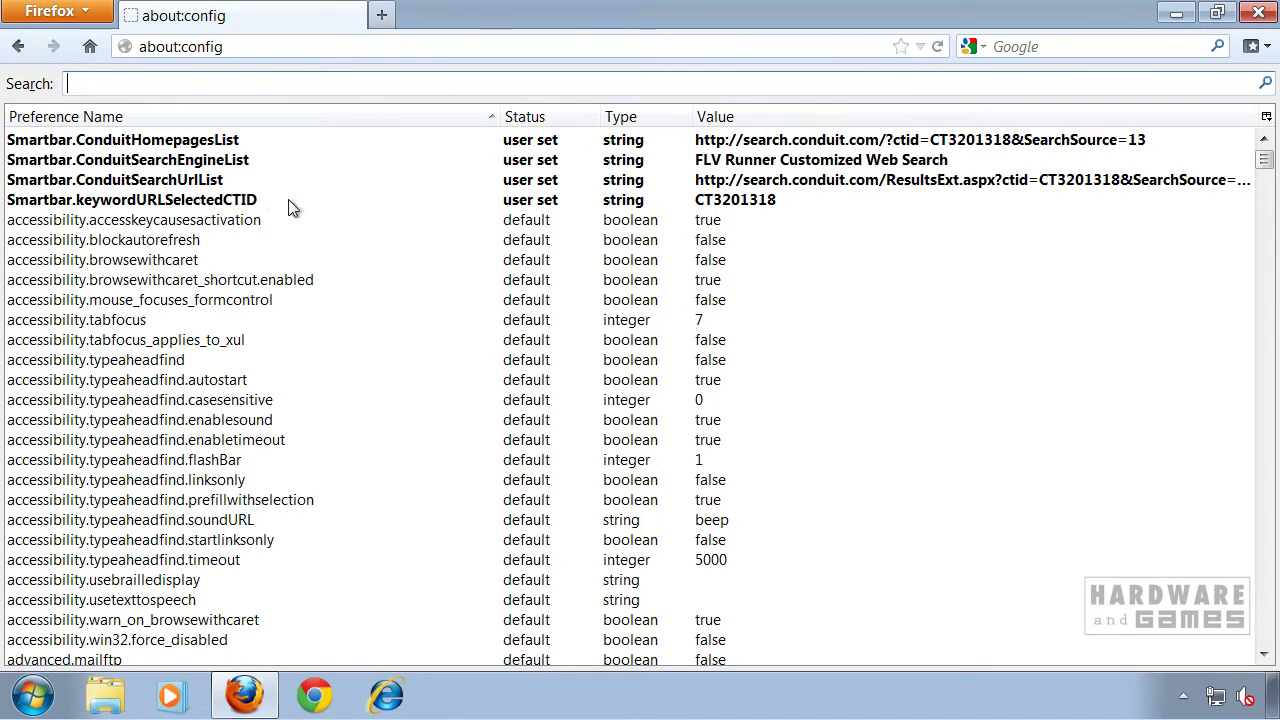
Reset ConduitHomepagesList, ConduitSearchEngineList, ConduitSearchUrlList and keywordURLSelectedCTID Smartbar preferences to default
right_click(170, 143)
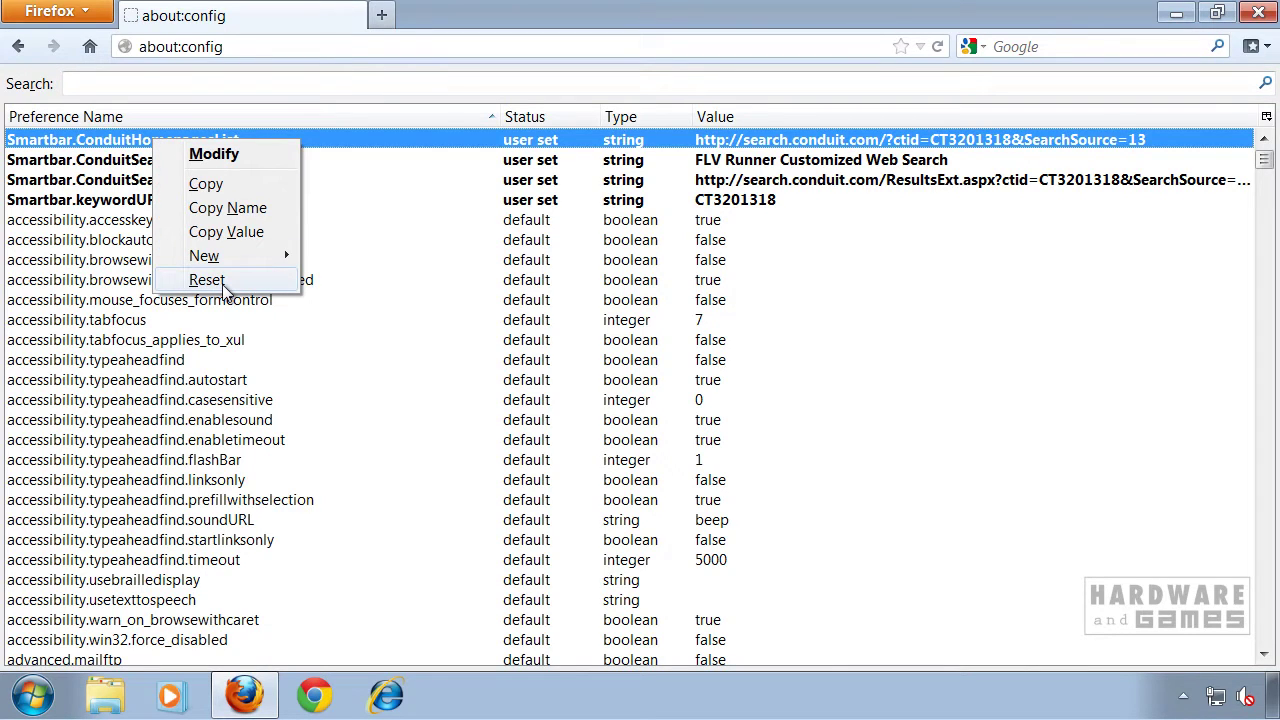
click(207, 280)
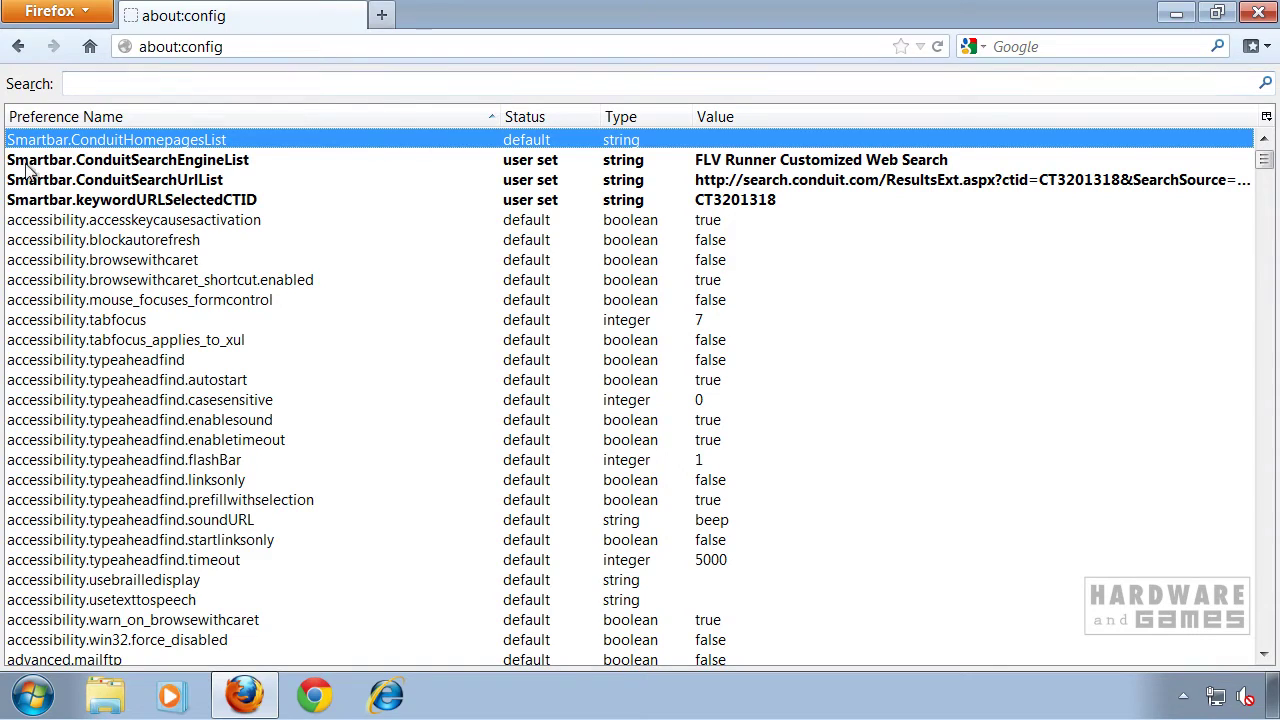
right_click(110, 164)
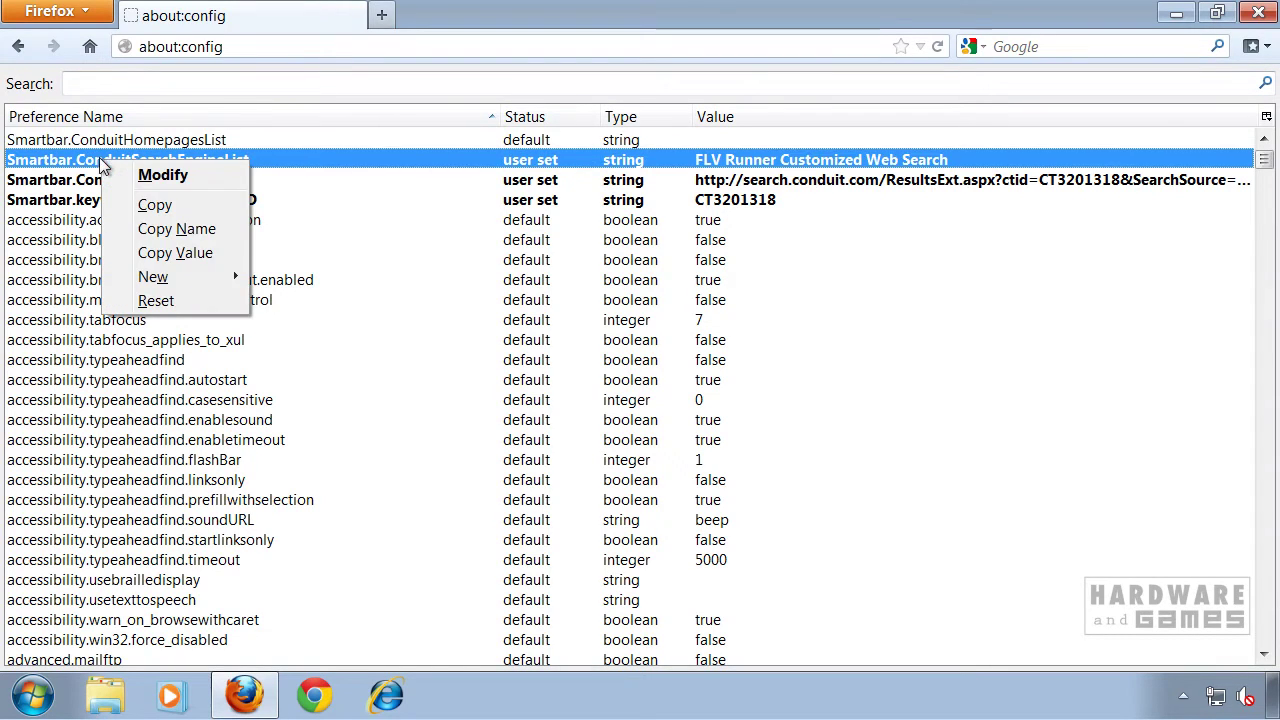
click(155, 298)
right_click(108, 180)
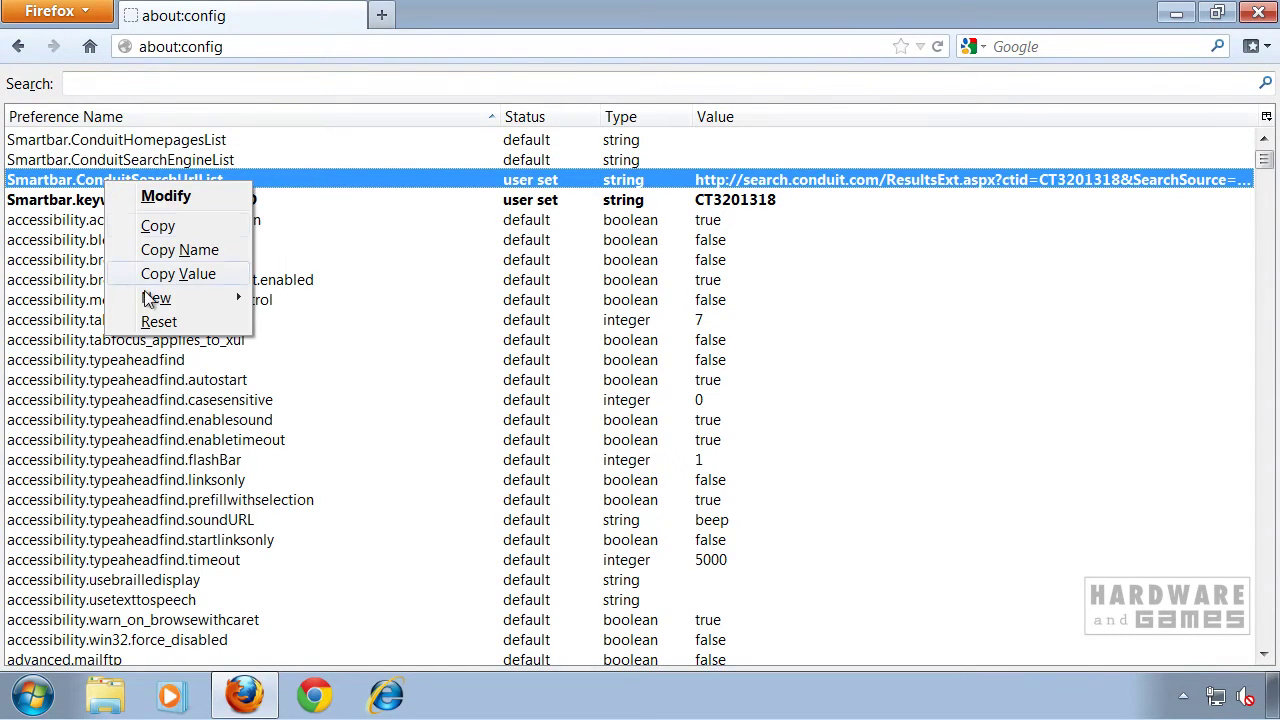
click(152, 322)
right_click(130, 205)
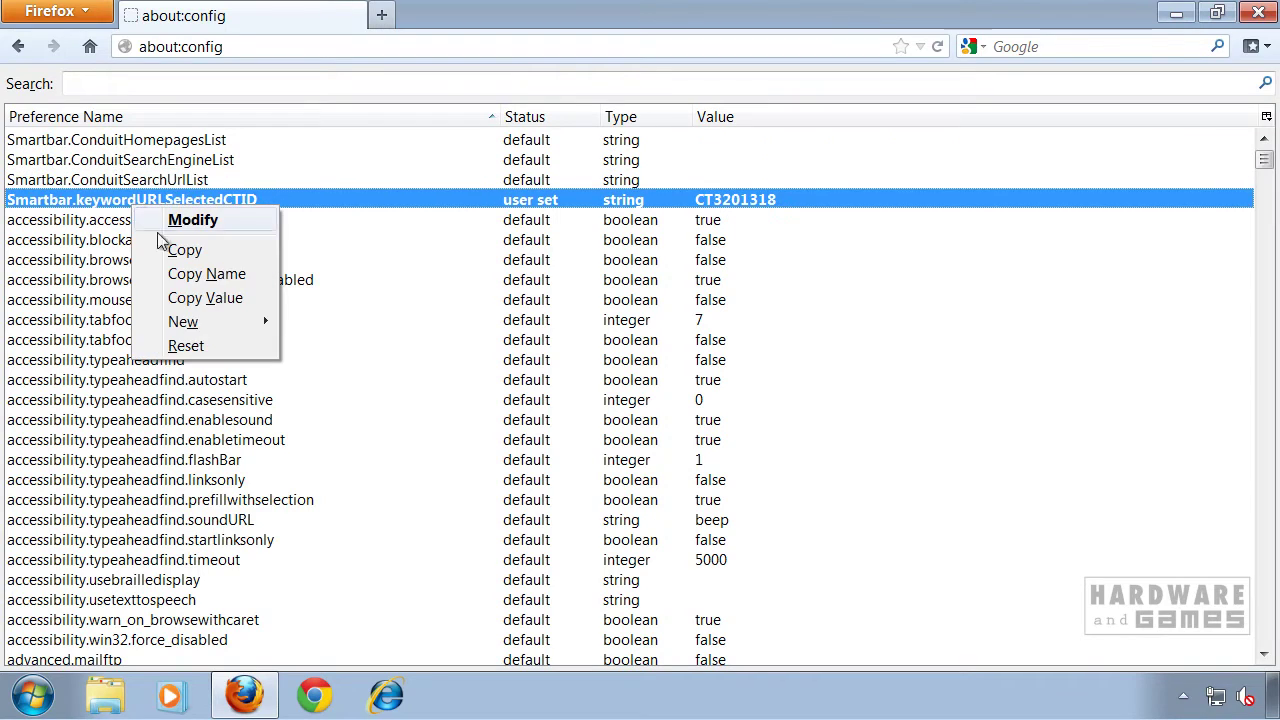
click(185, 340)
click(150, 84)
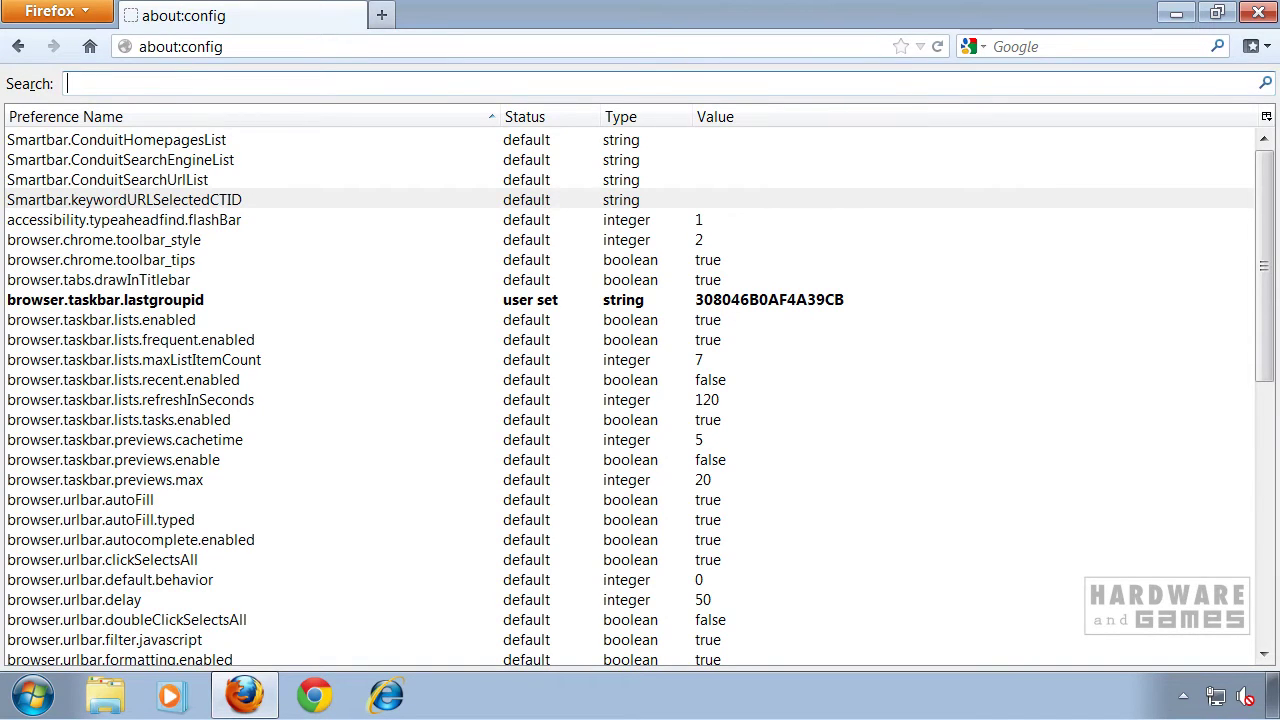
Filter the preferences and reset browser.startup.homepage and keyword.URL to their defaults
text(smartbar)
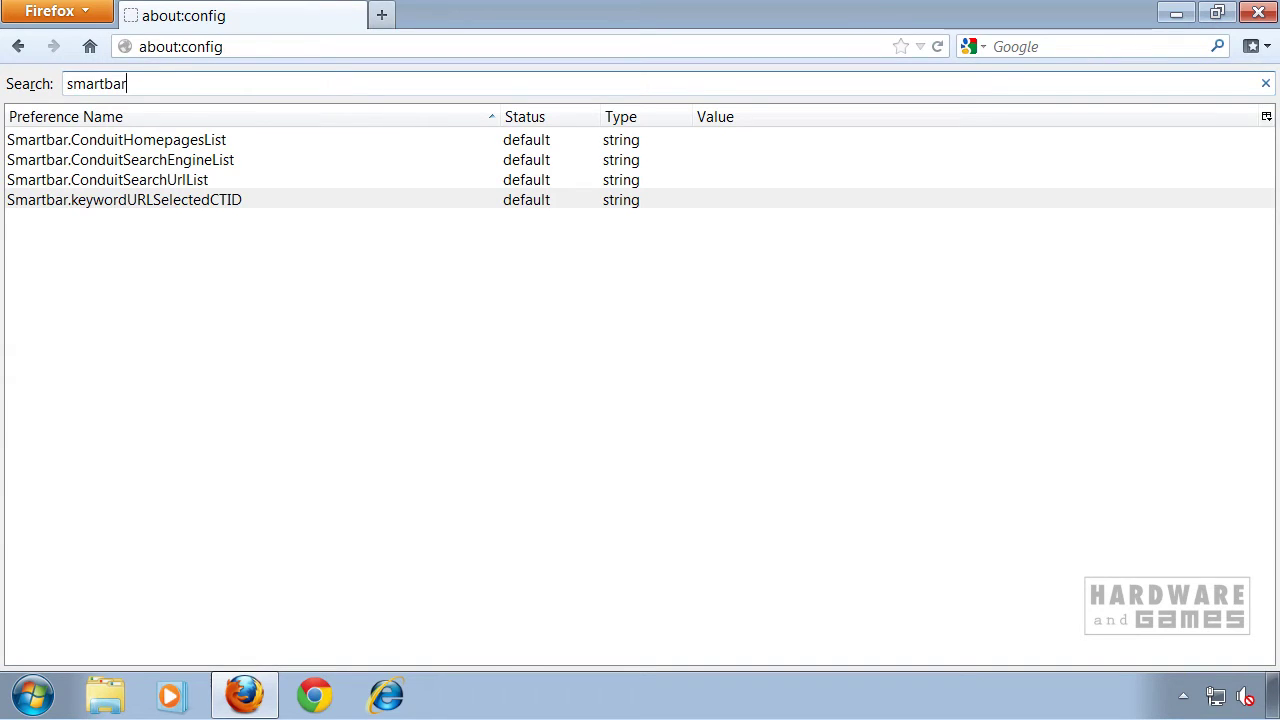
key(ctrl+a)
text(co)
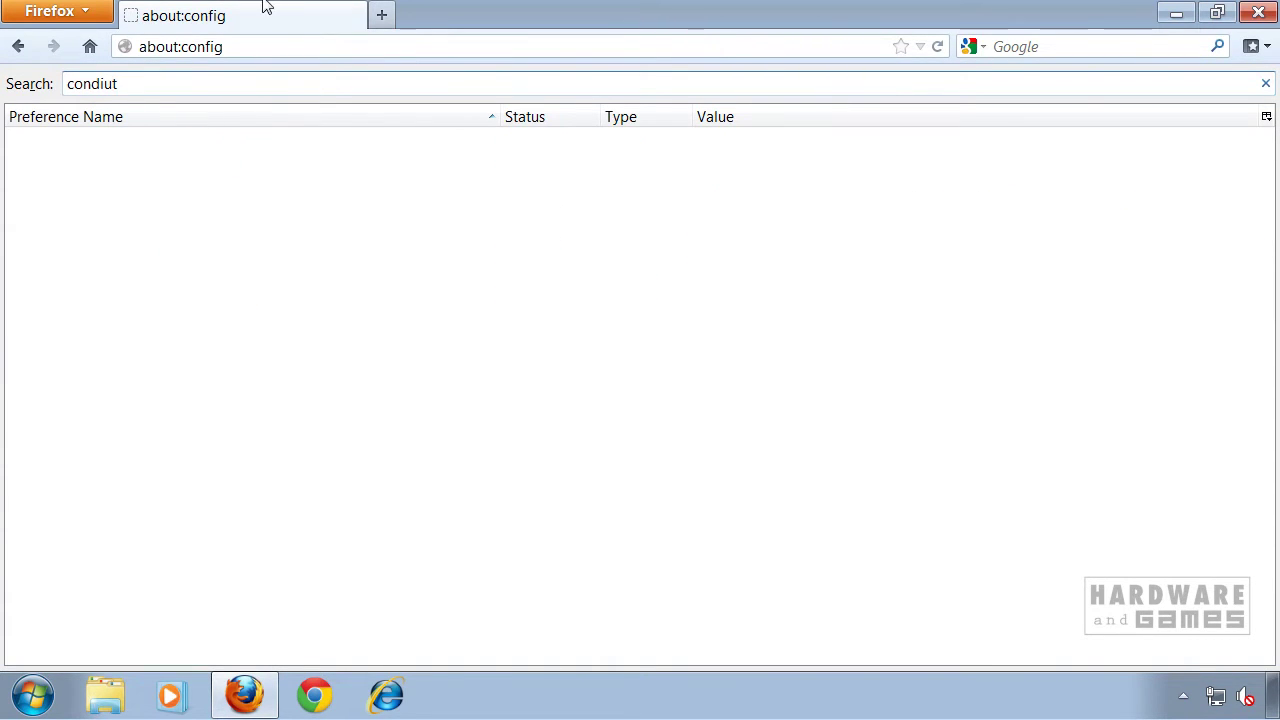
key(BackSpace)
key(BackSpace)
key(BackSpace)
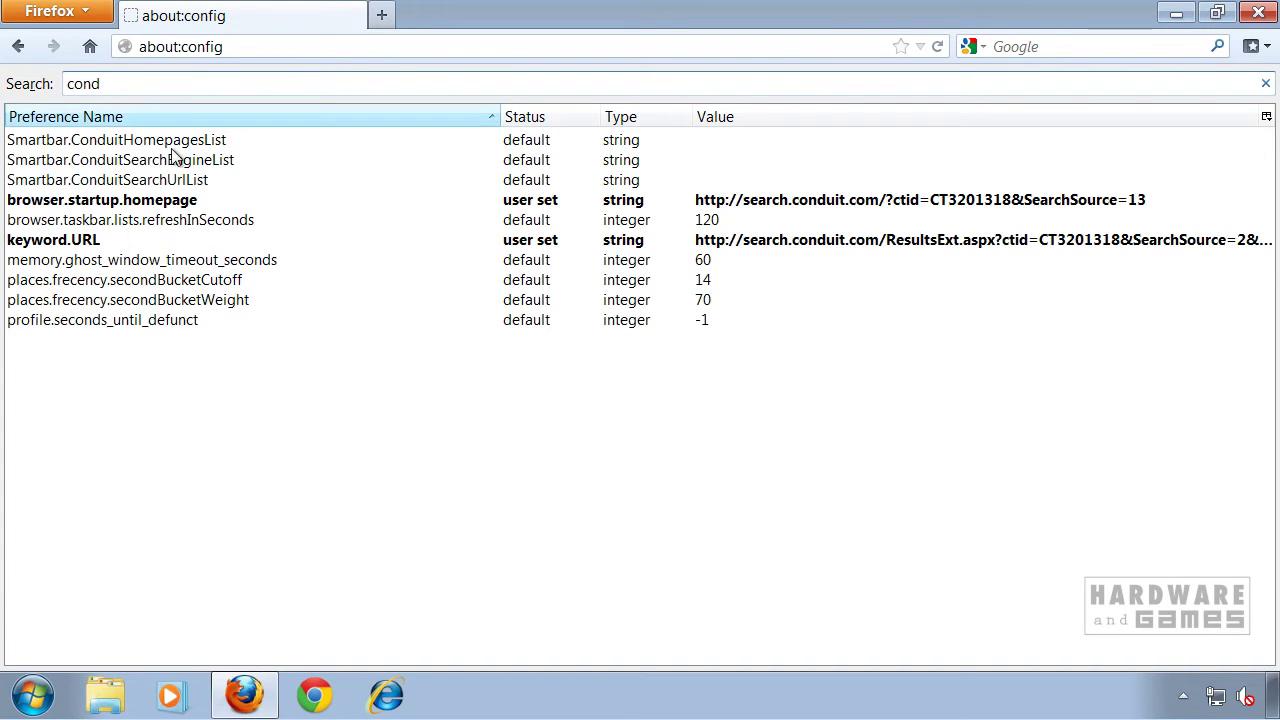
right_click(143, 205)
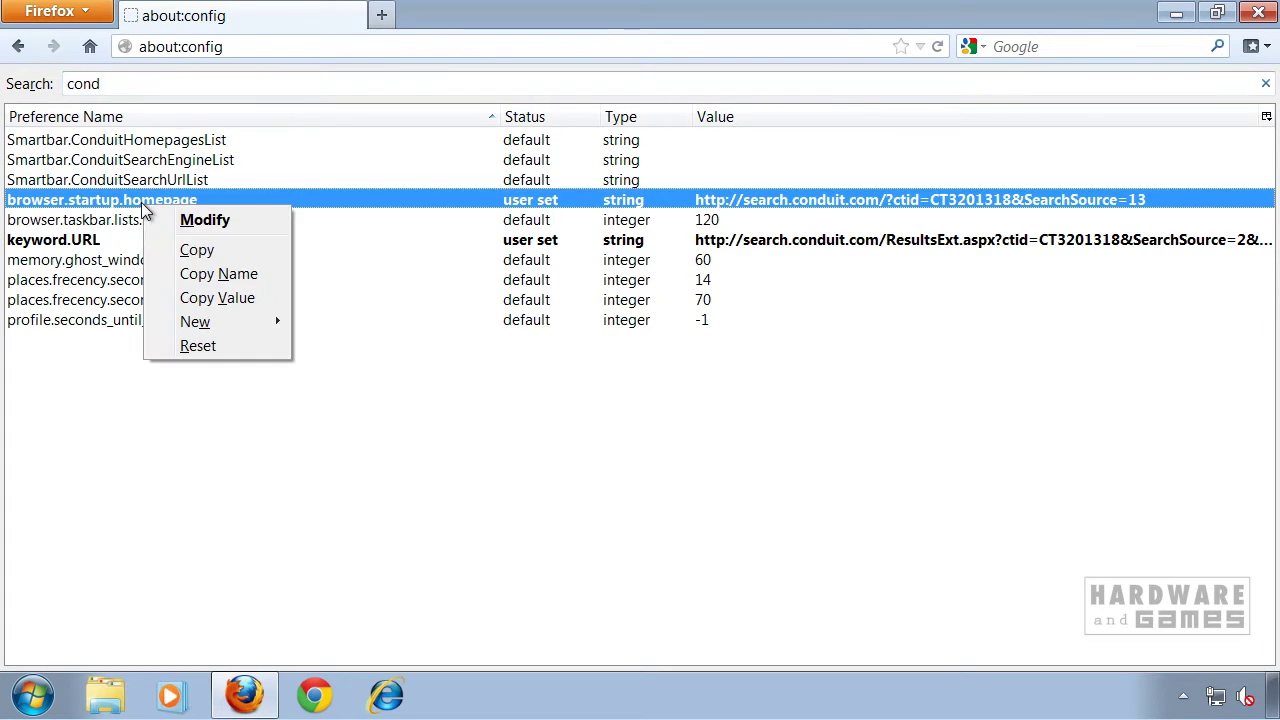
click(219, 346)
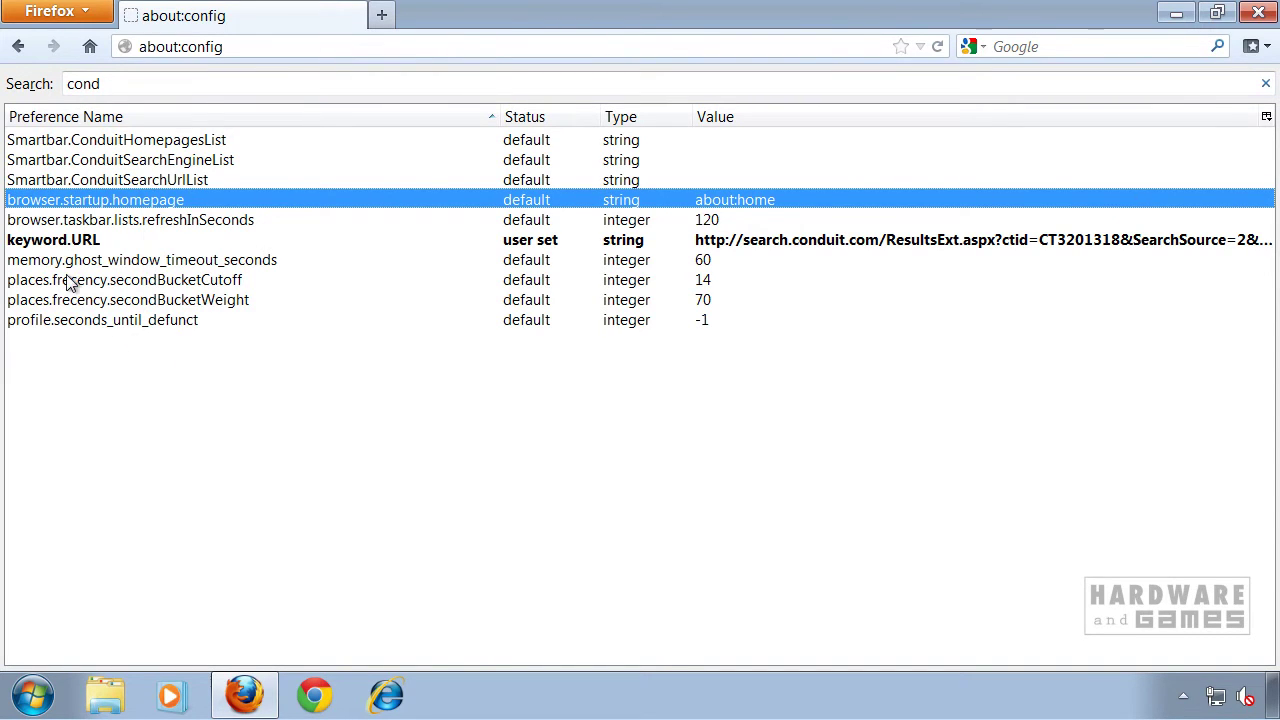
right_click(88, 243)
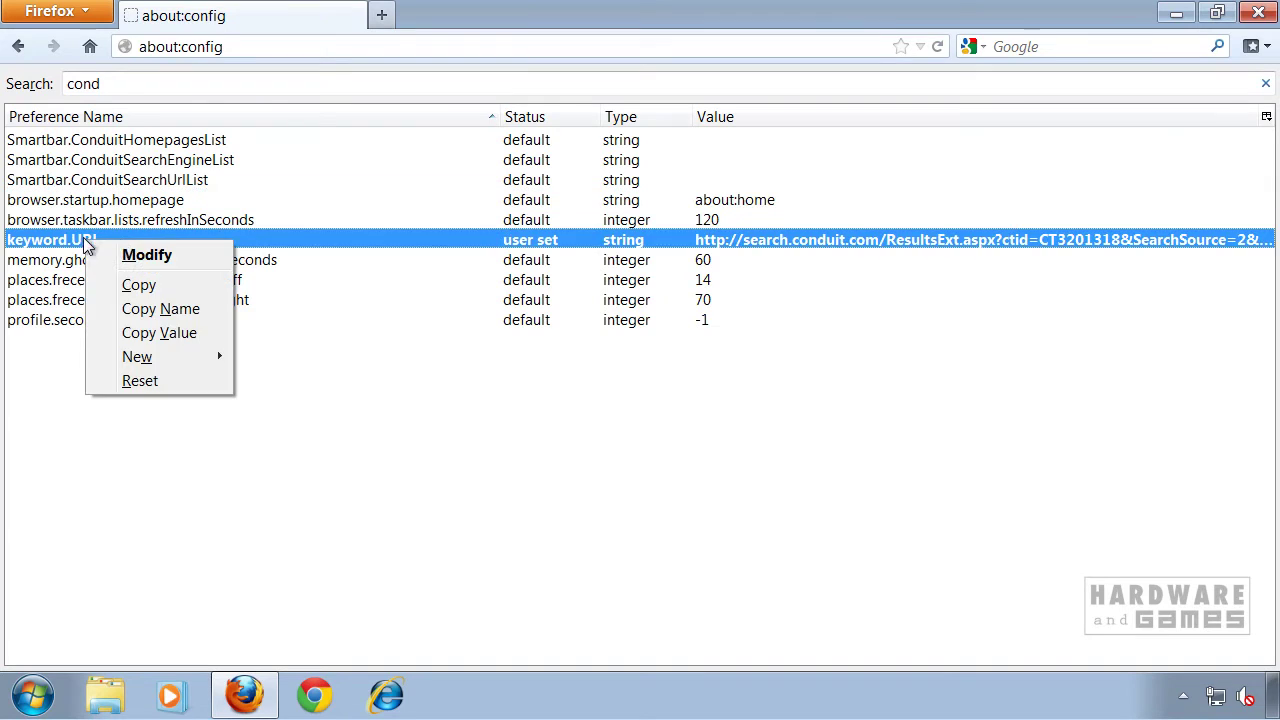
click(169, 379)
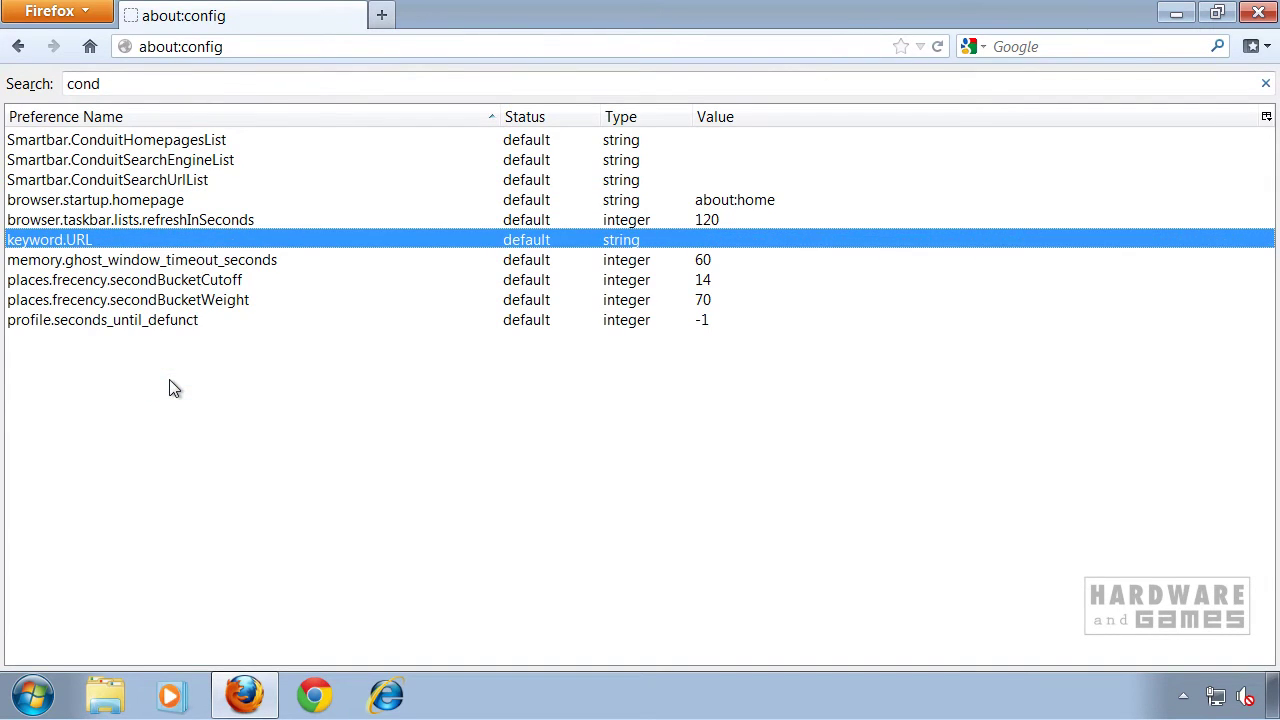
click(381, 15)
Check that an address-bar search for 'test' returns Google results, then close Firefox
click(91, 48)
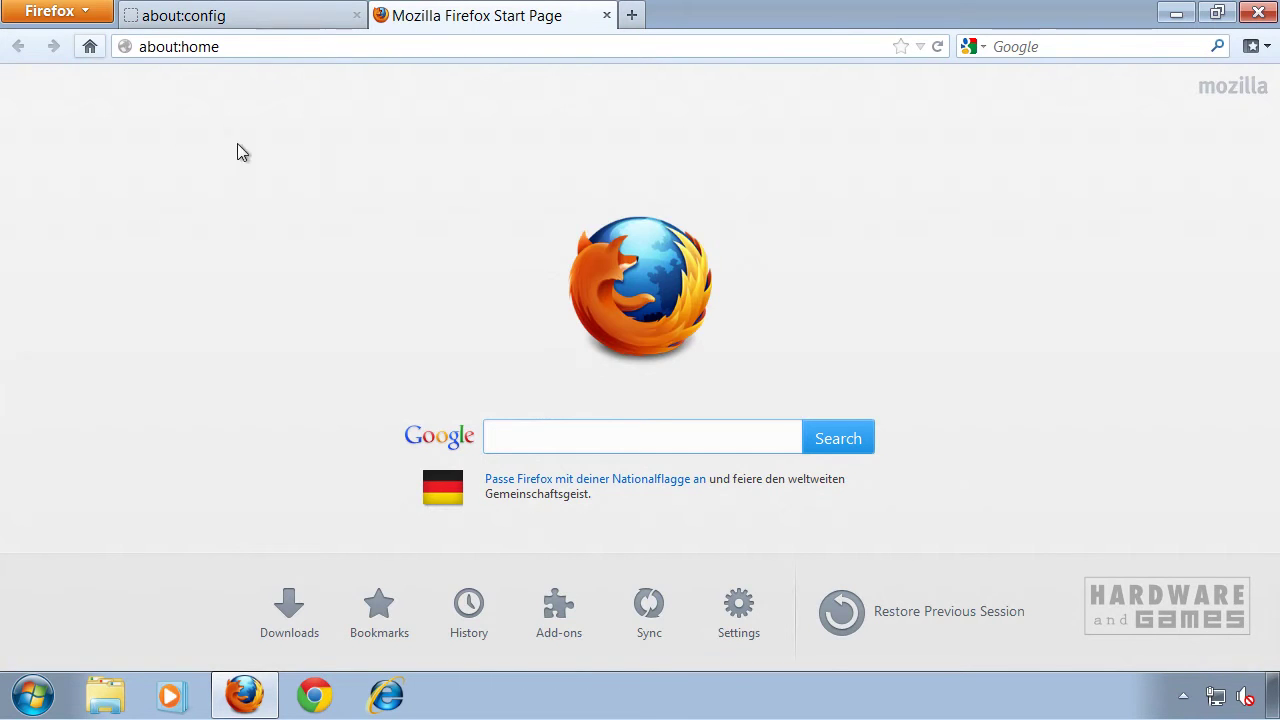
click(260, 47)
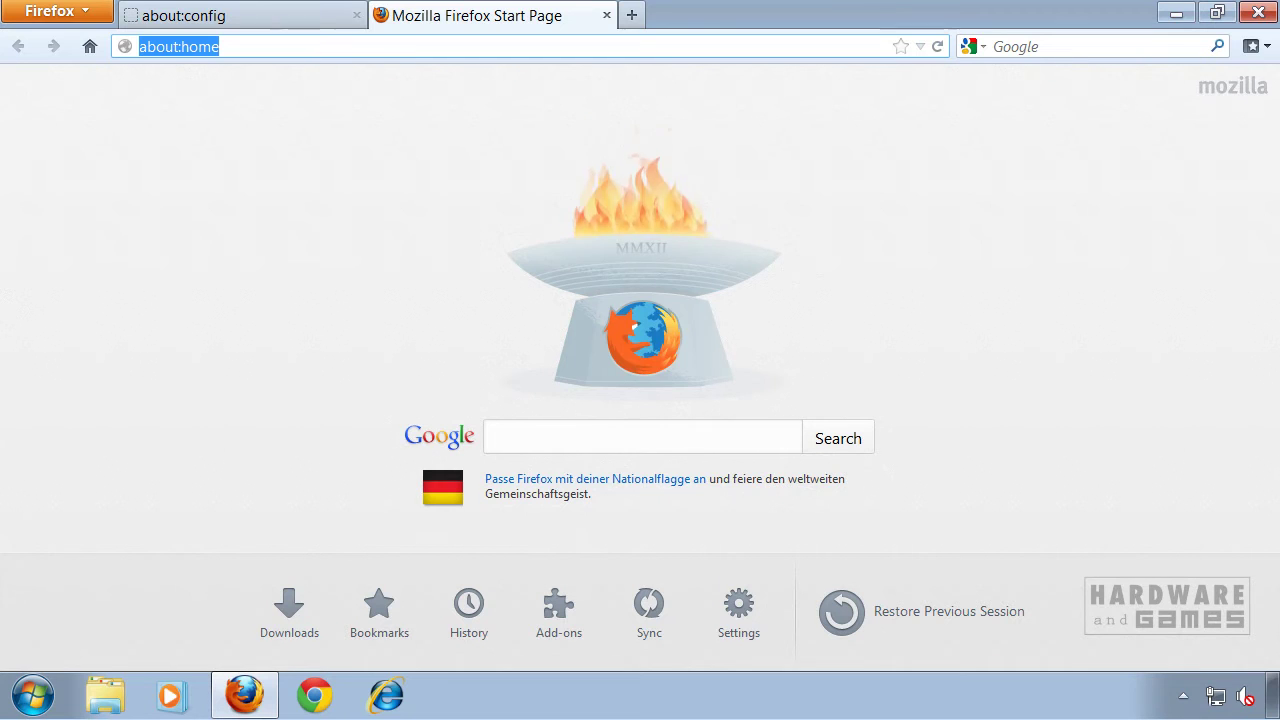
text(test)
key(Return)
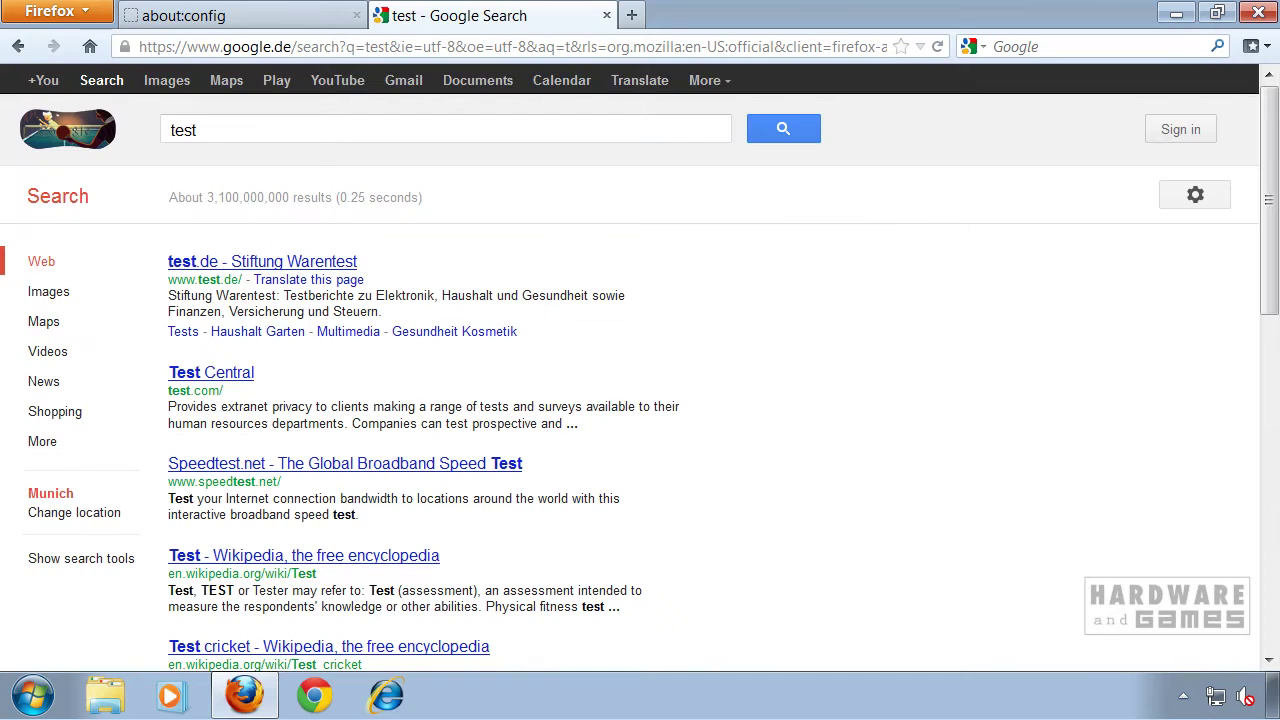
click(605, 17)
click(1260, 14)
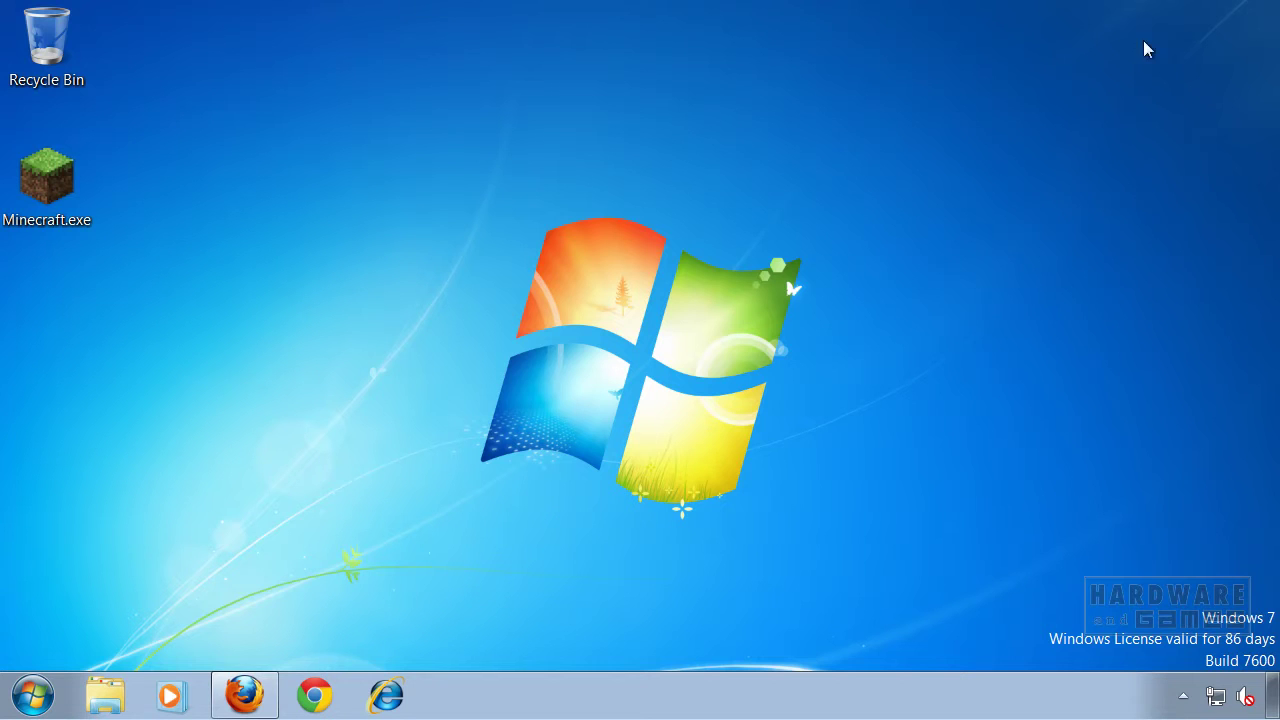
In Chrome settings, delete the Conduit Suche startup page so Chrome opens the New Tab page
click(326, 695)
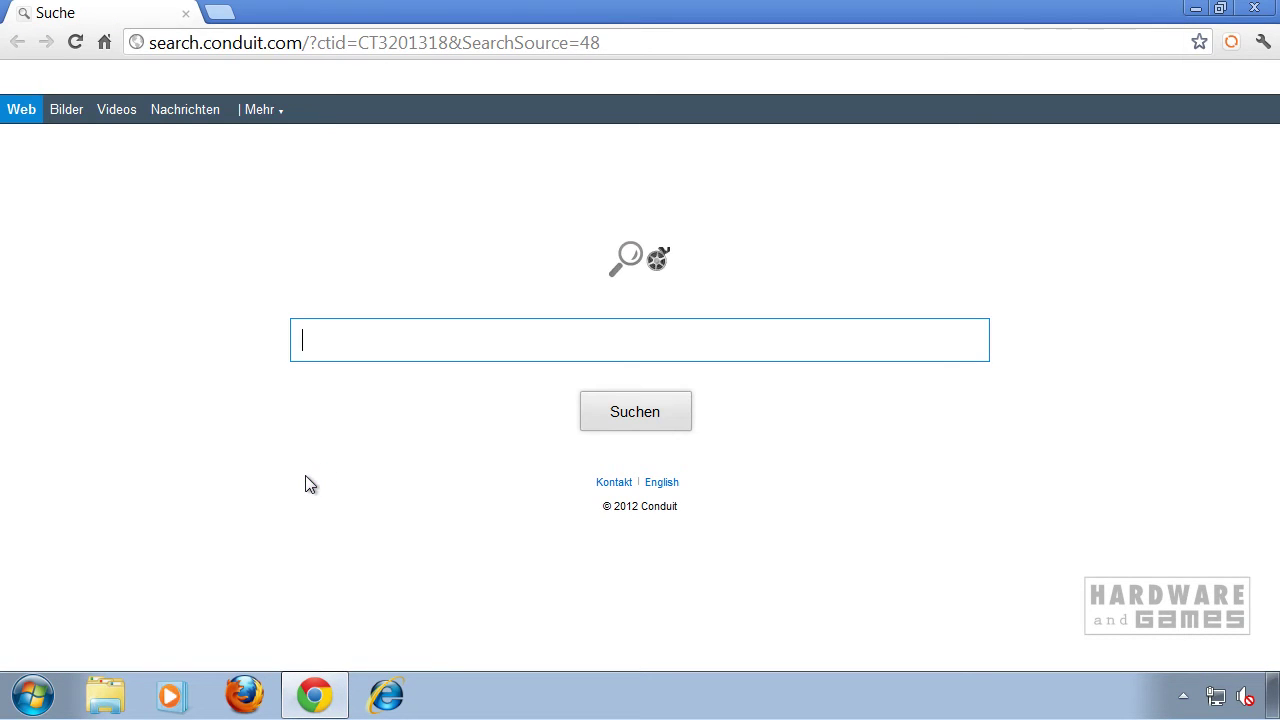
click(1262, 42)
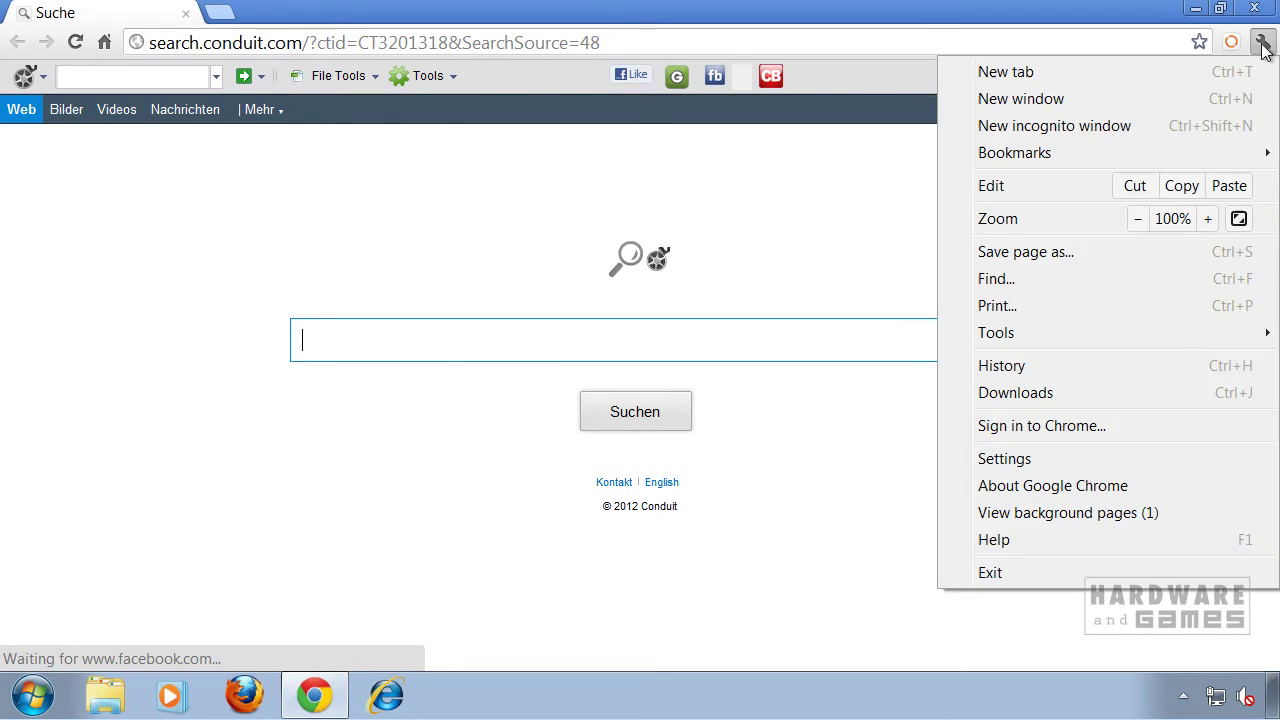
click(1047, 459)
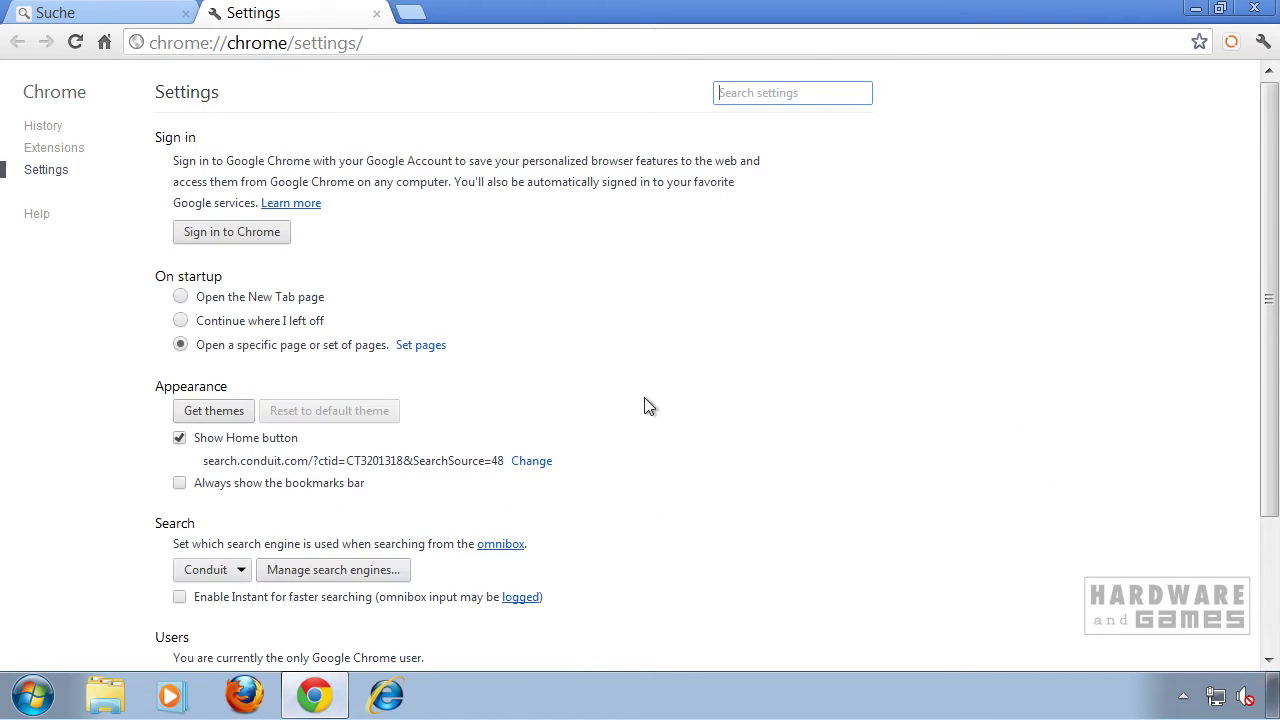
click(420, 347)
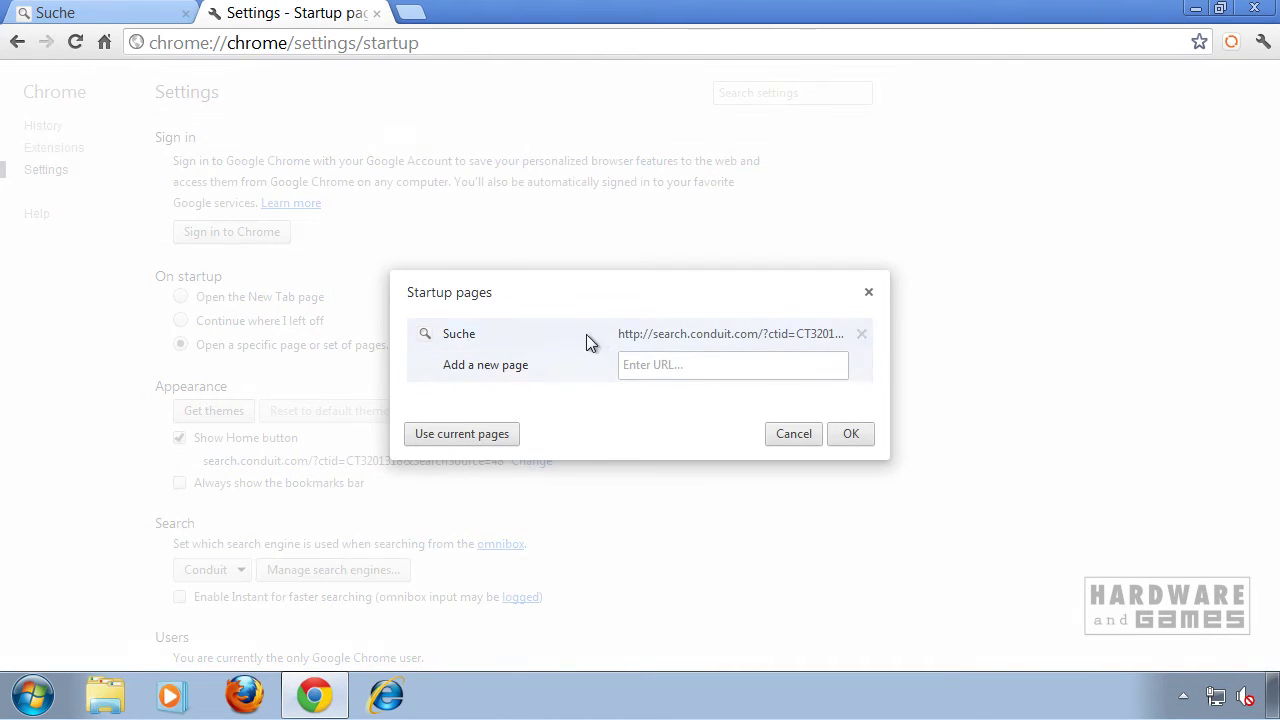
click(862, 335)
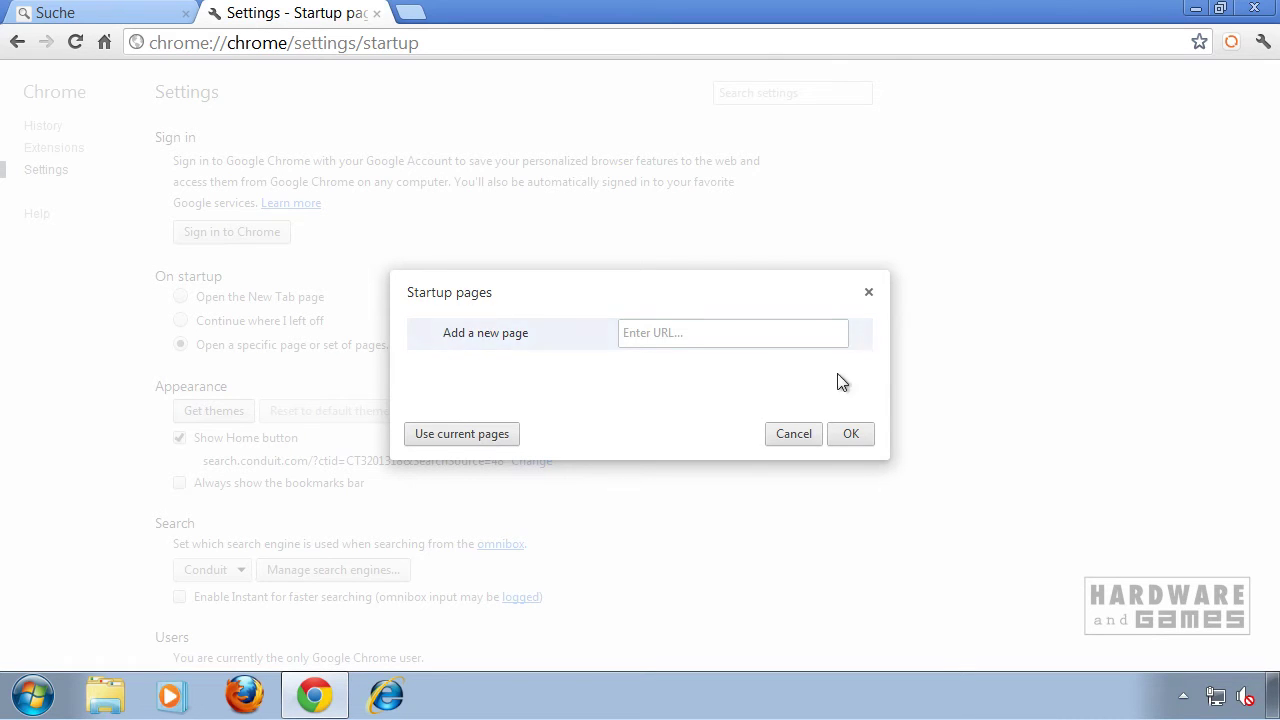
click(863, 434)
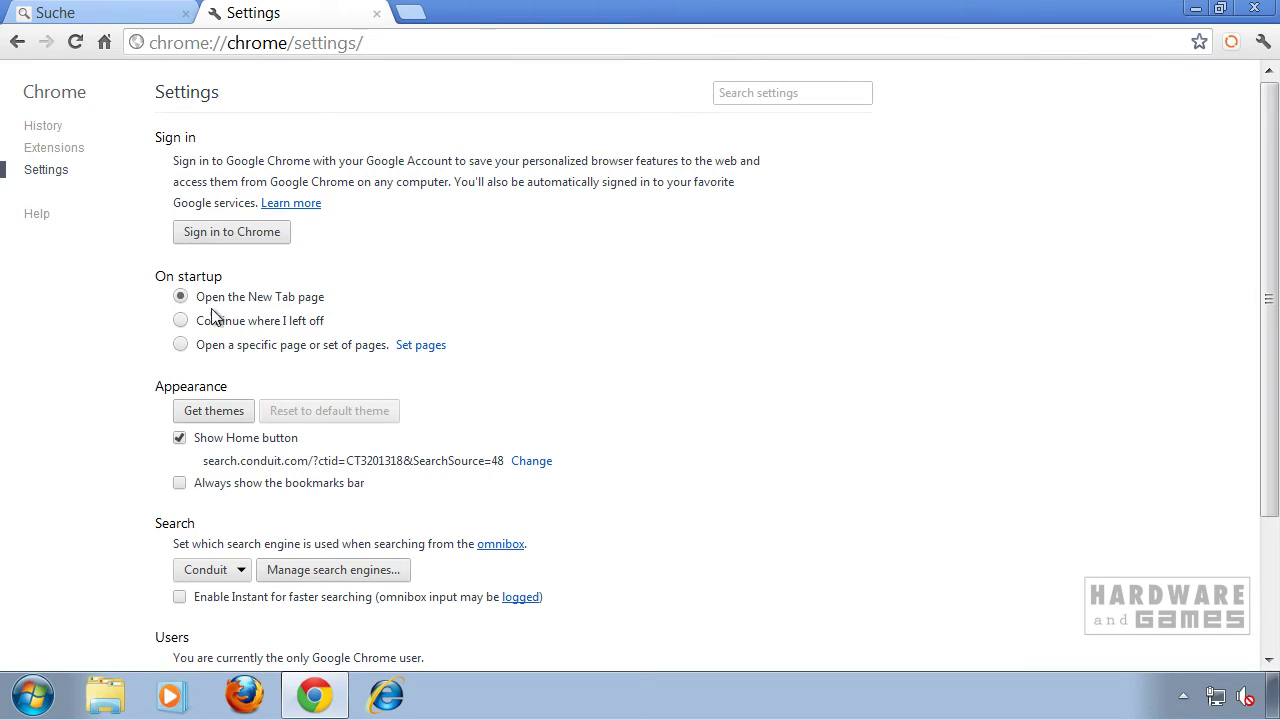
scroll(700, 297, down, 1)
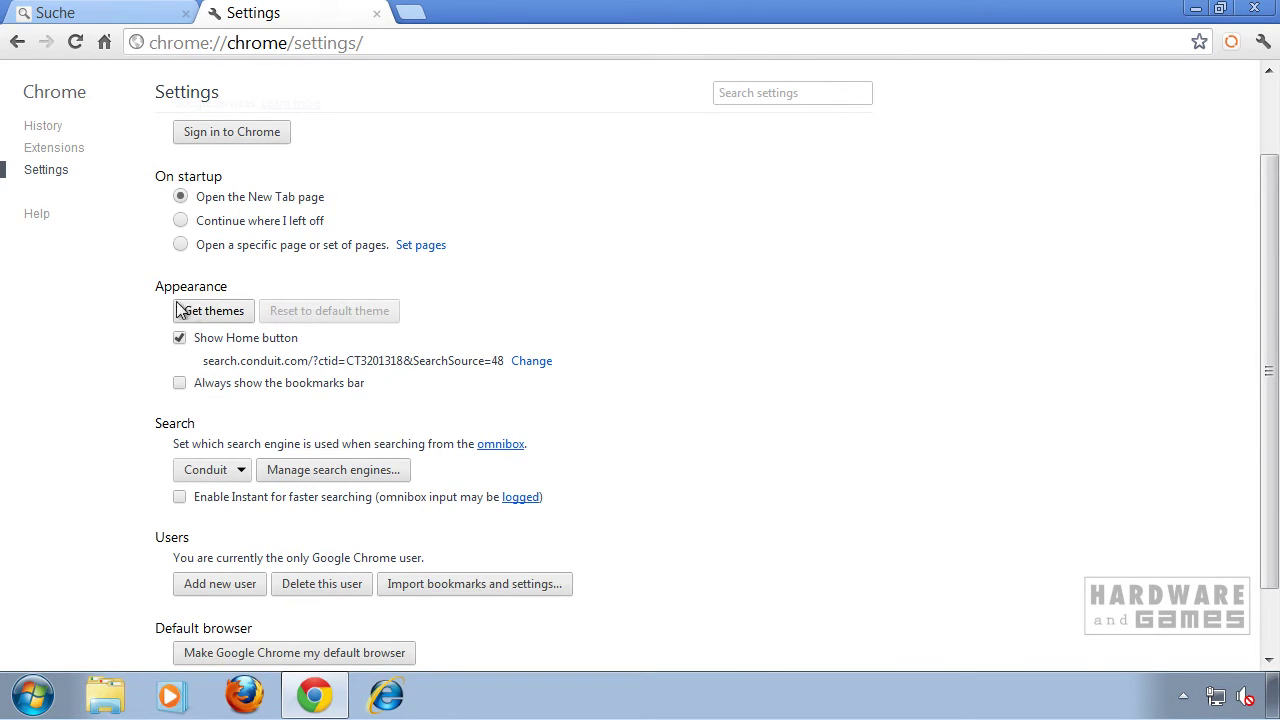
Clear the Conduit home page address and set Chrome's home page to the New Tab page
click(531, 361)
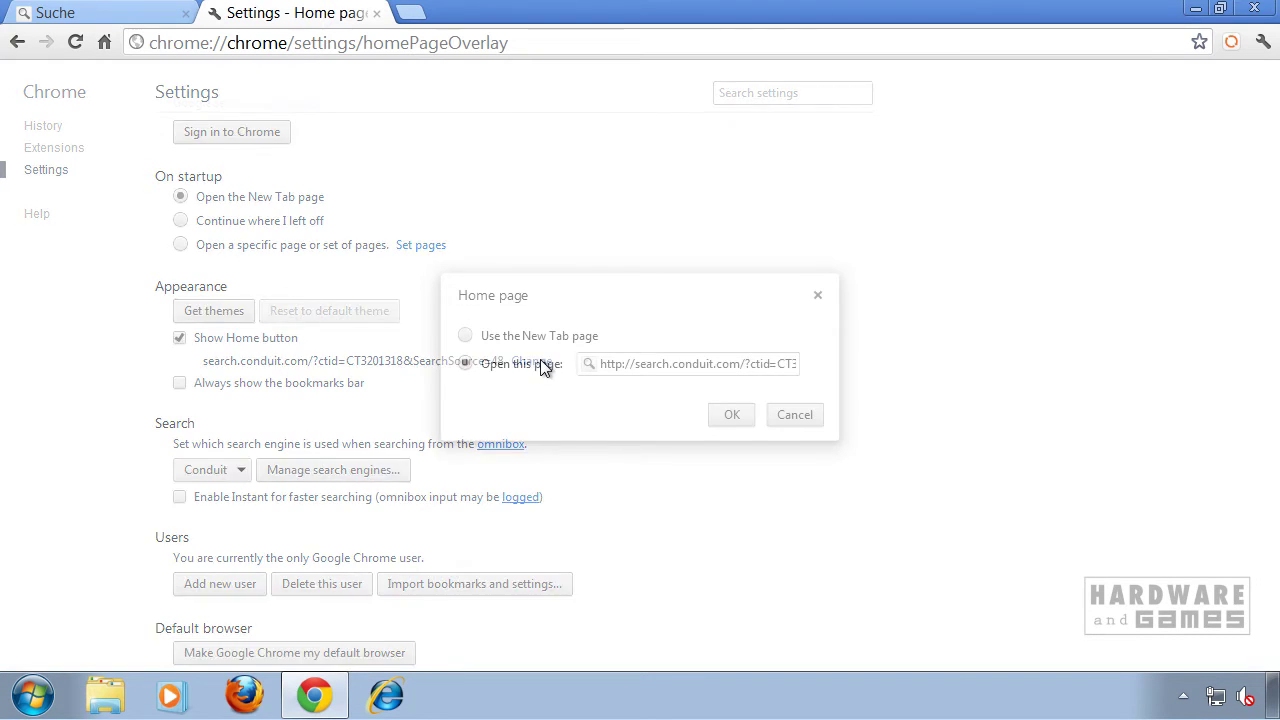
triple_click(700, 372)
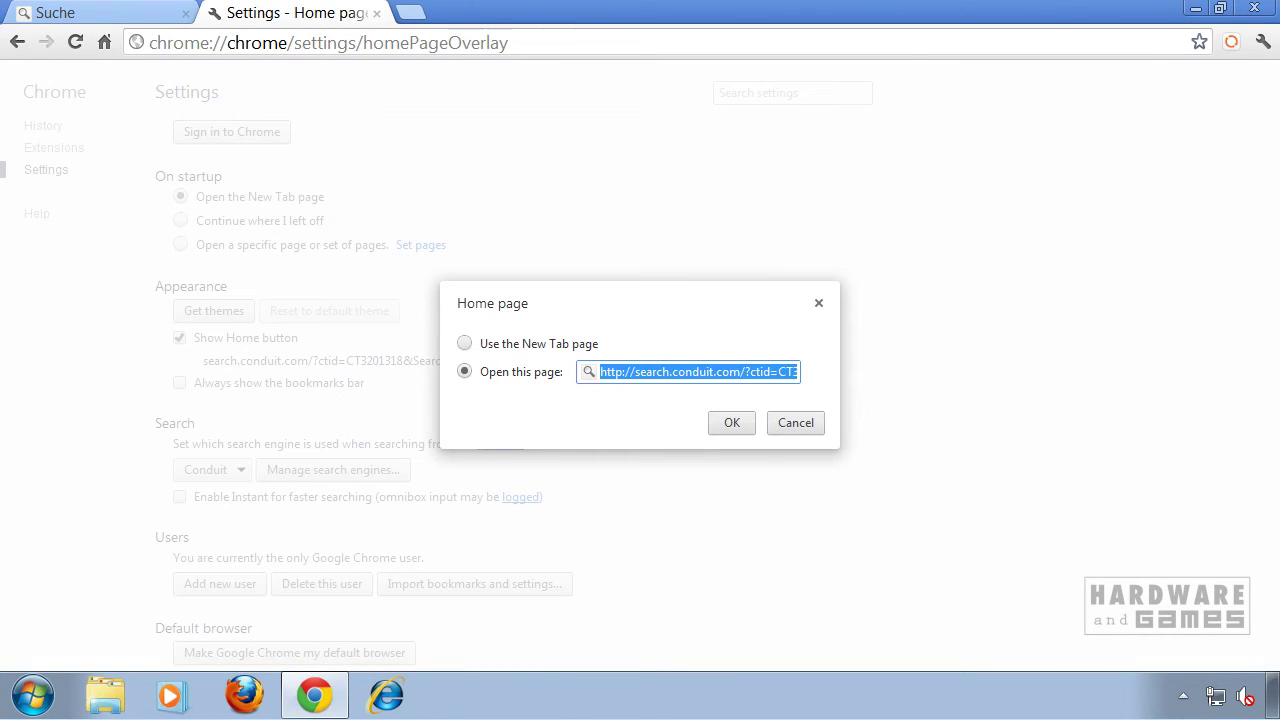
key(BackSpace)
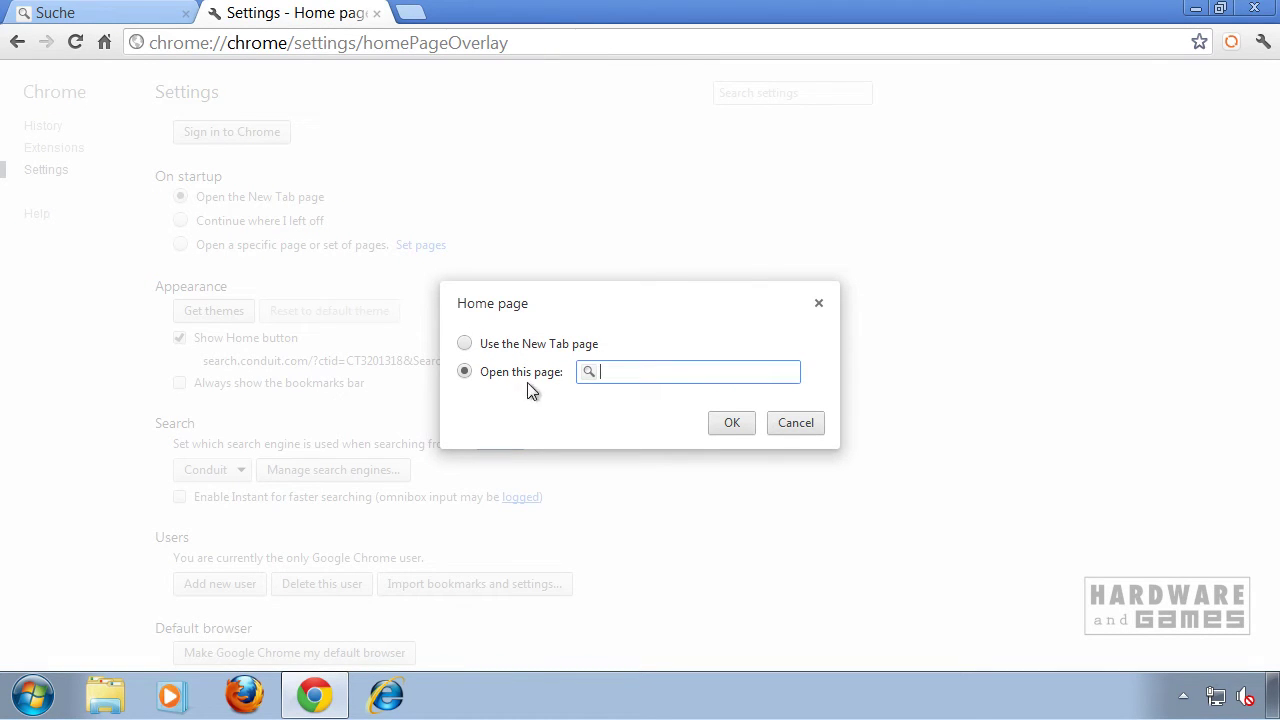
click(466, 347)
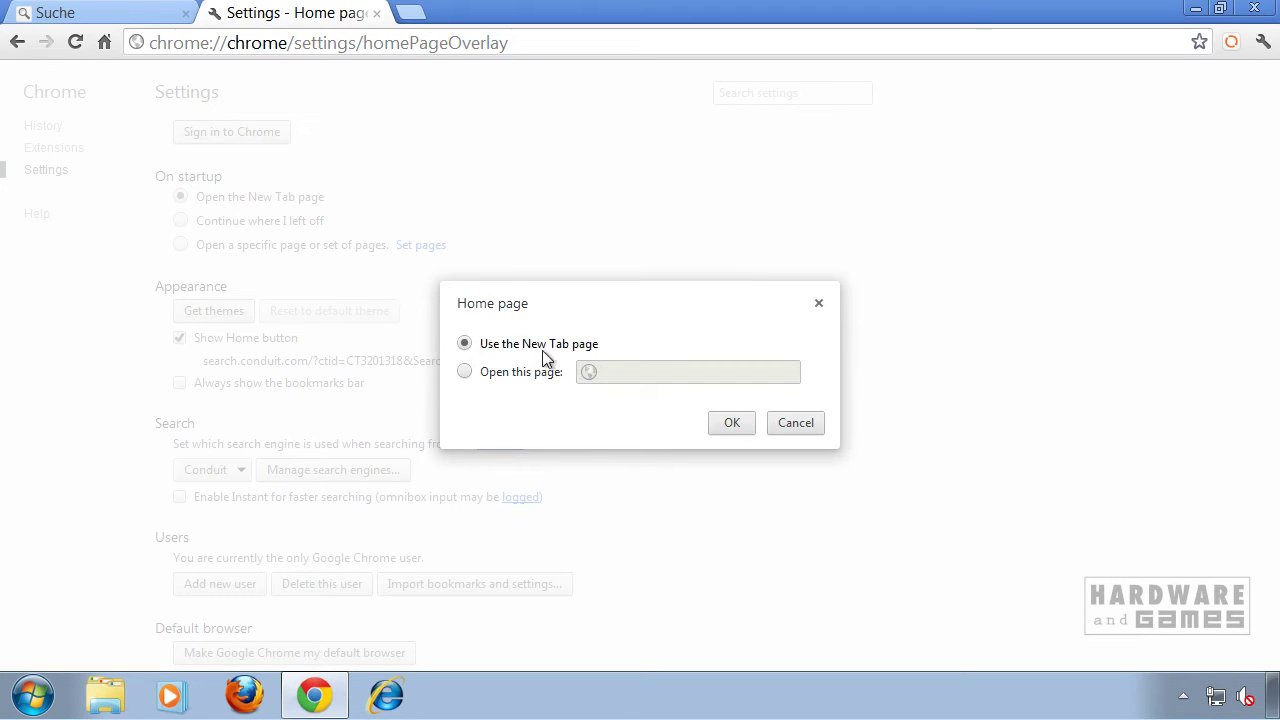
click(733, 422)
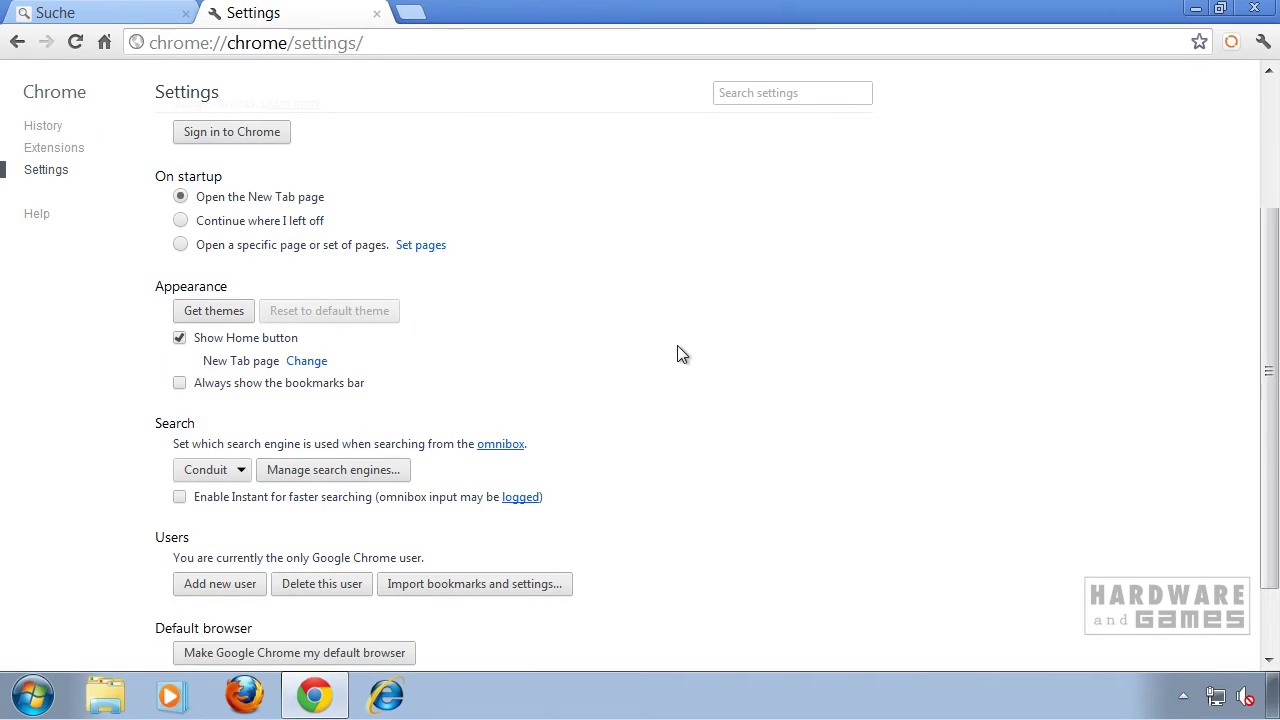
Make Google the default search engine and delete Conduit from Chrome's engine list
scroll(630, 337, down, 1)
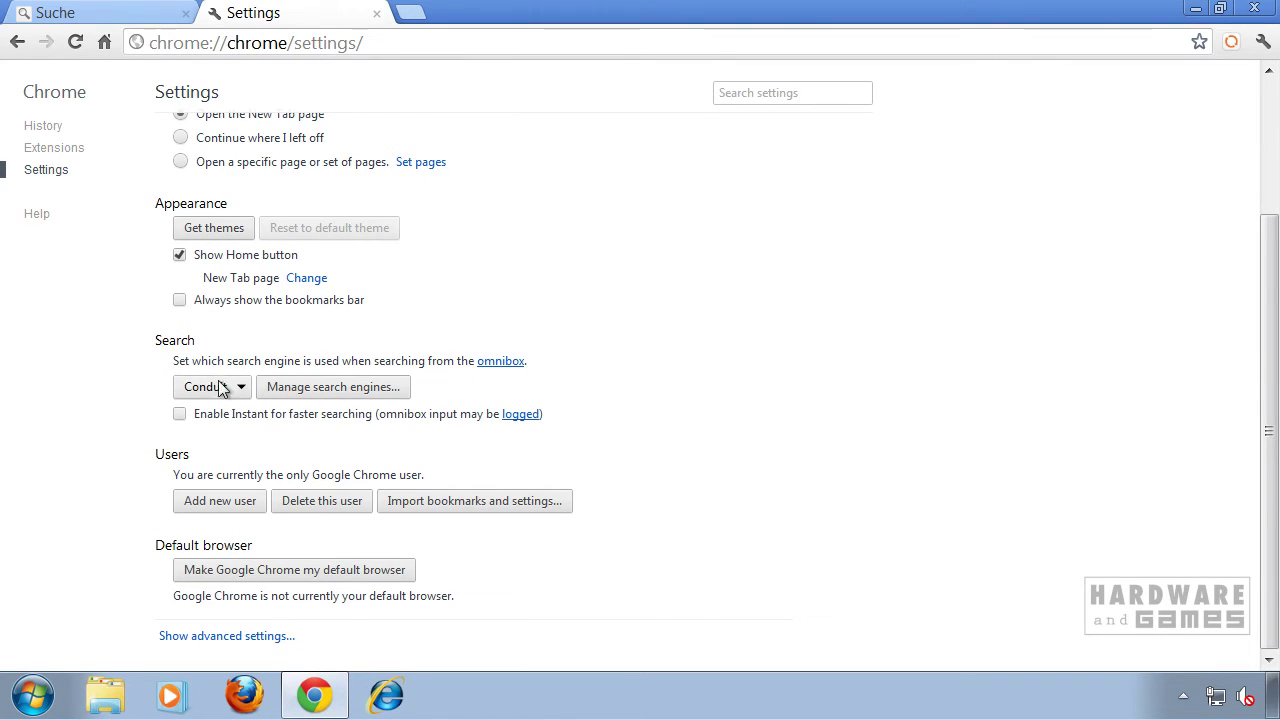
click(386, 392)
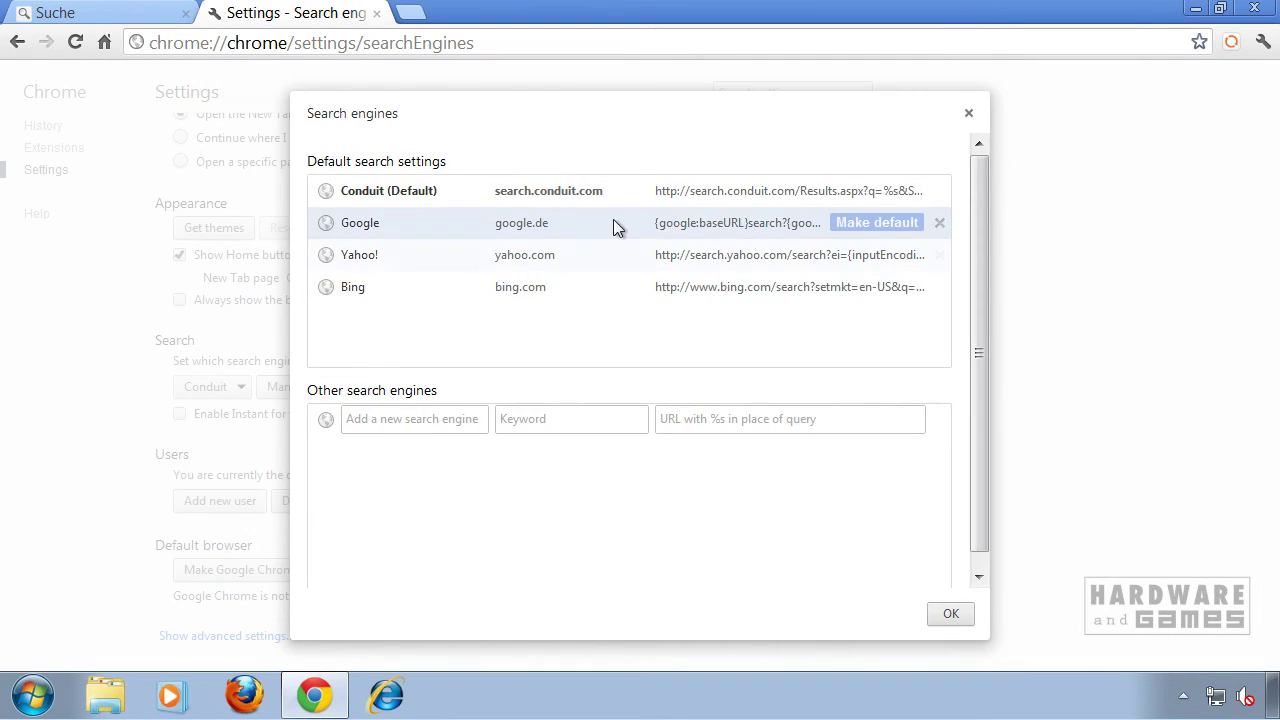
click(872, 222)
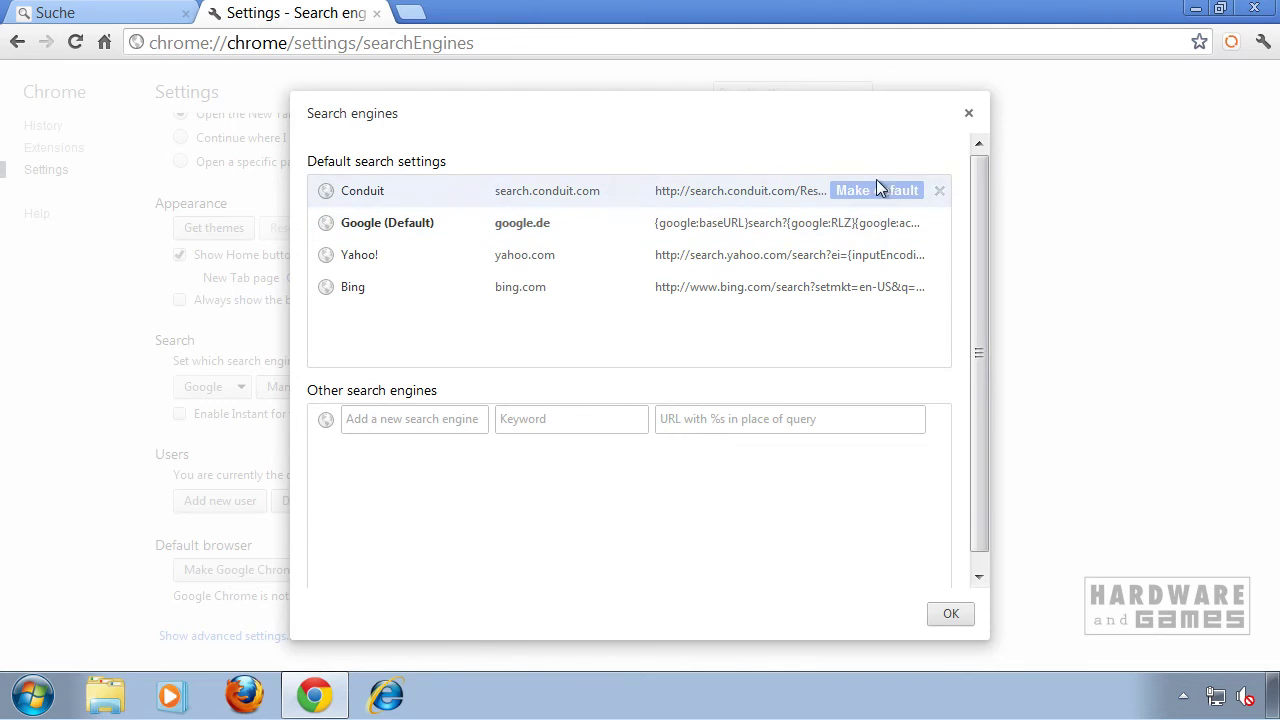
click(940, 193)
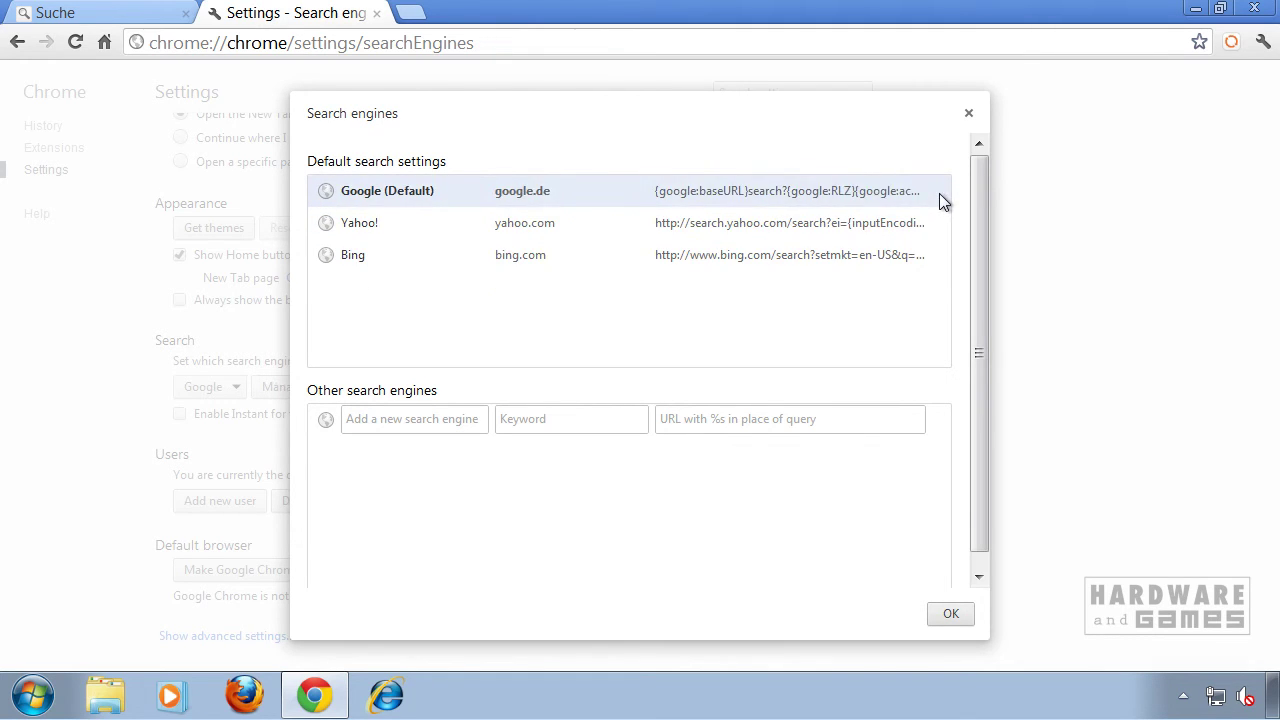
click(952, 614)
click(185, 13)
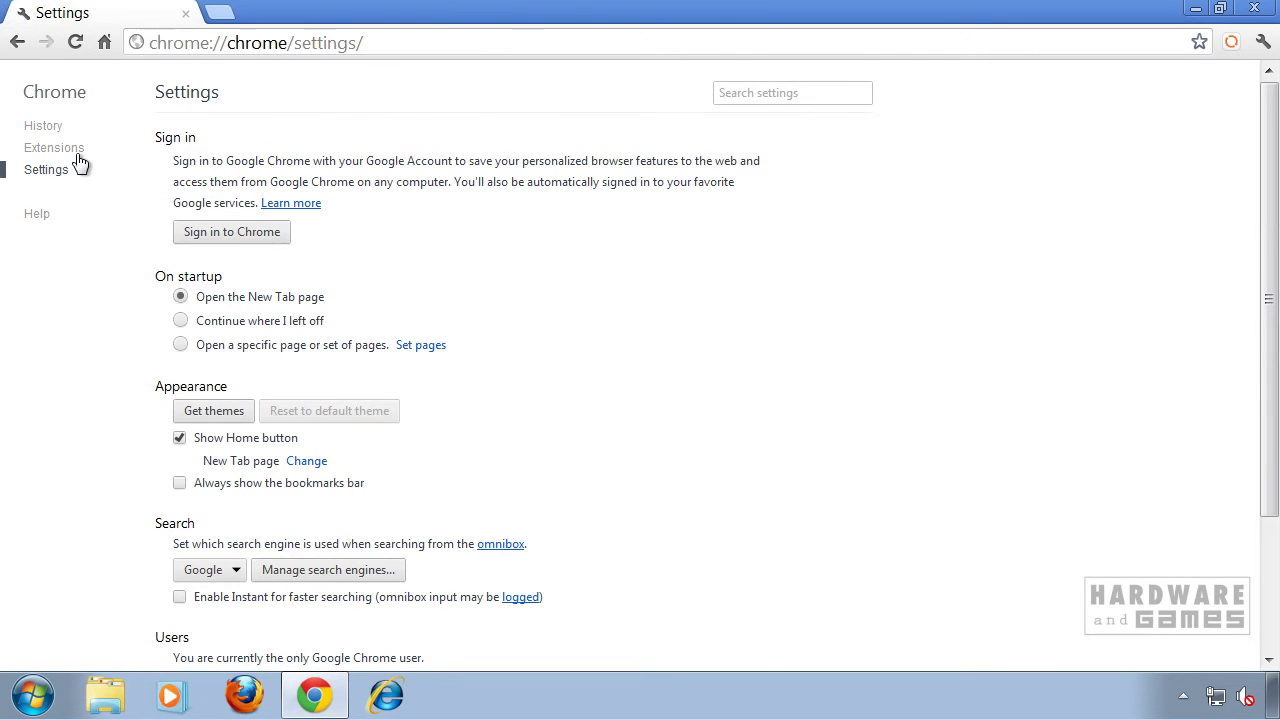
Remove the FLV Runner extension from Chrome's extensions page
click(55, 148)
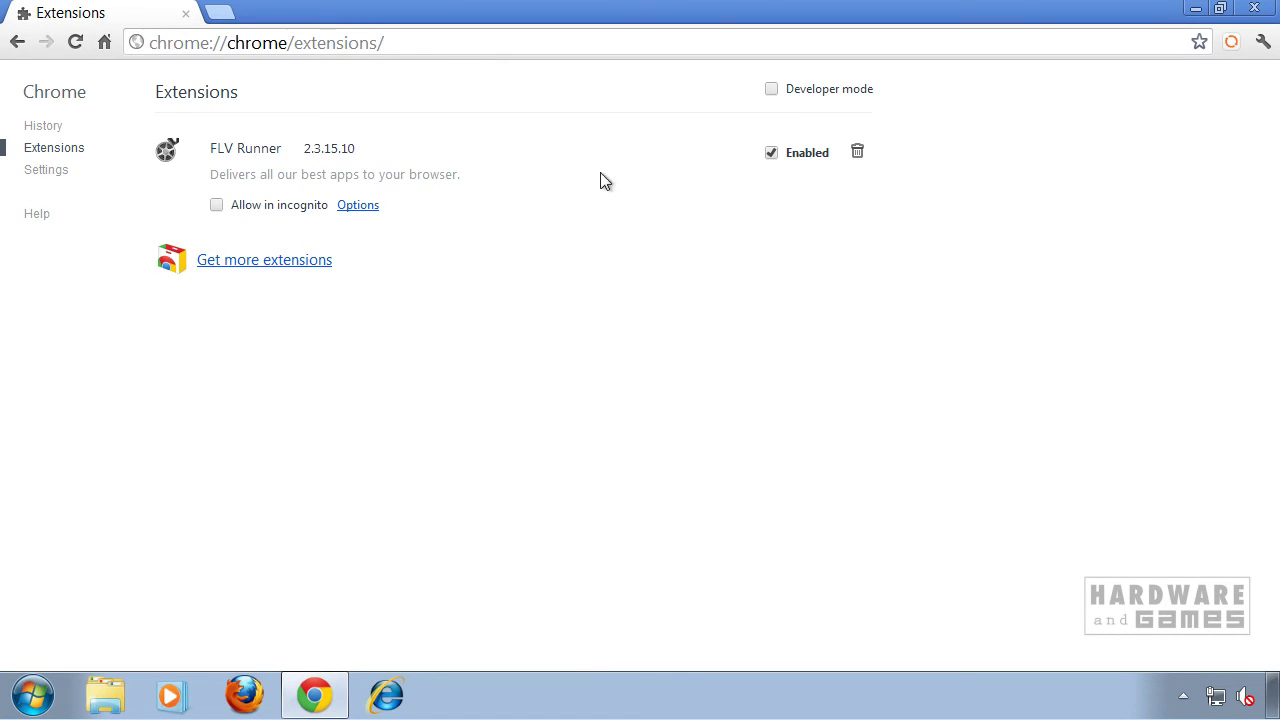
click(857, 155)
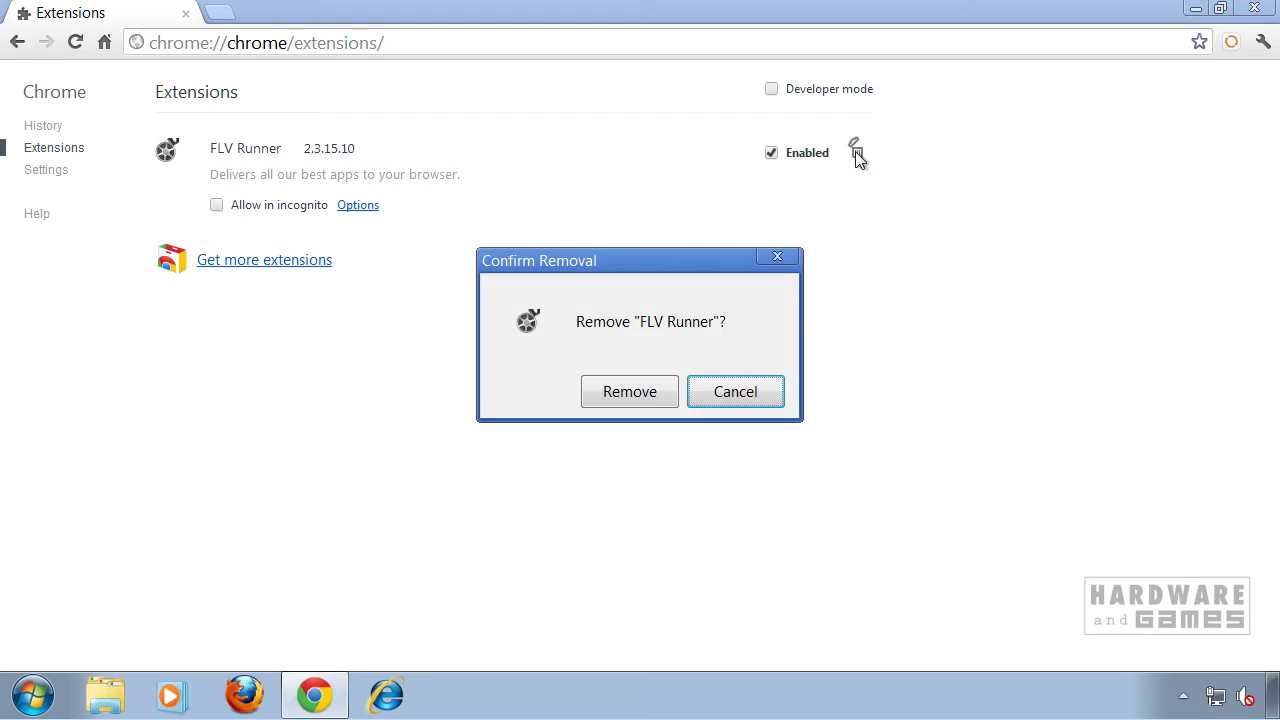
click(632, 394)
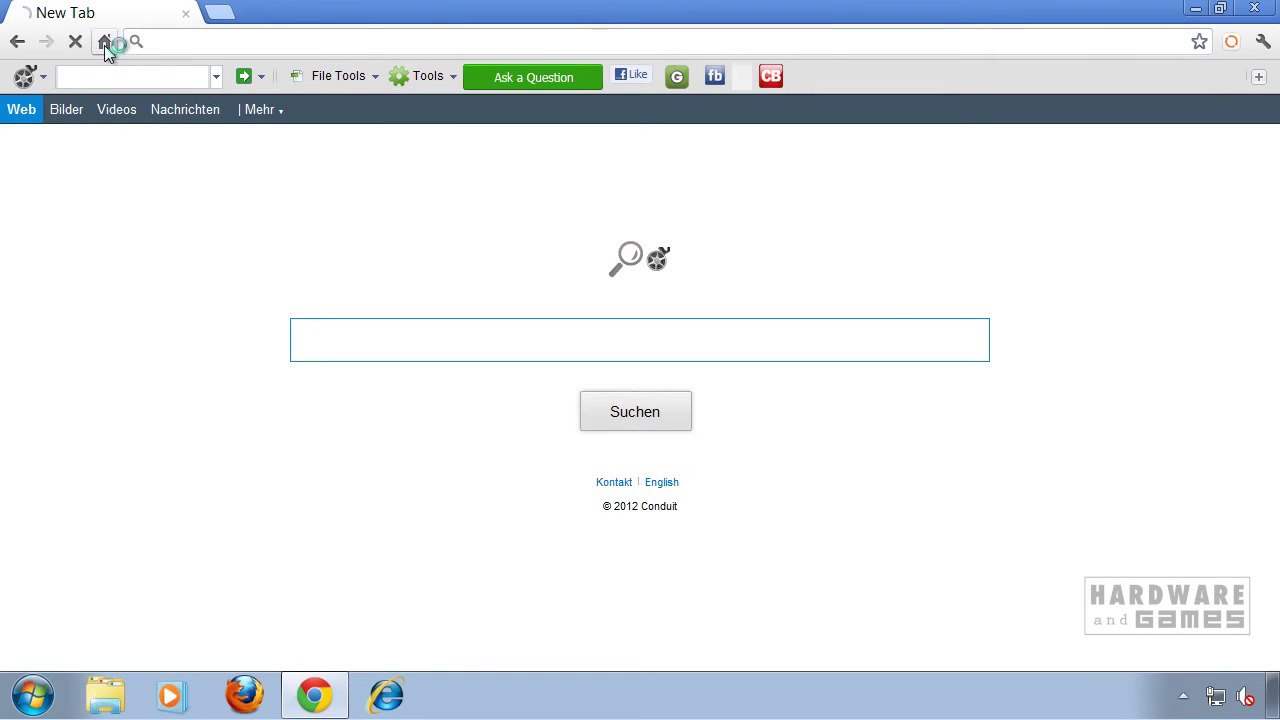
Verify the home button opens the New Tab page and 'test' returns Google results, then close Chrome
click(104, 42)
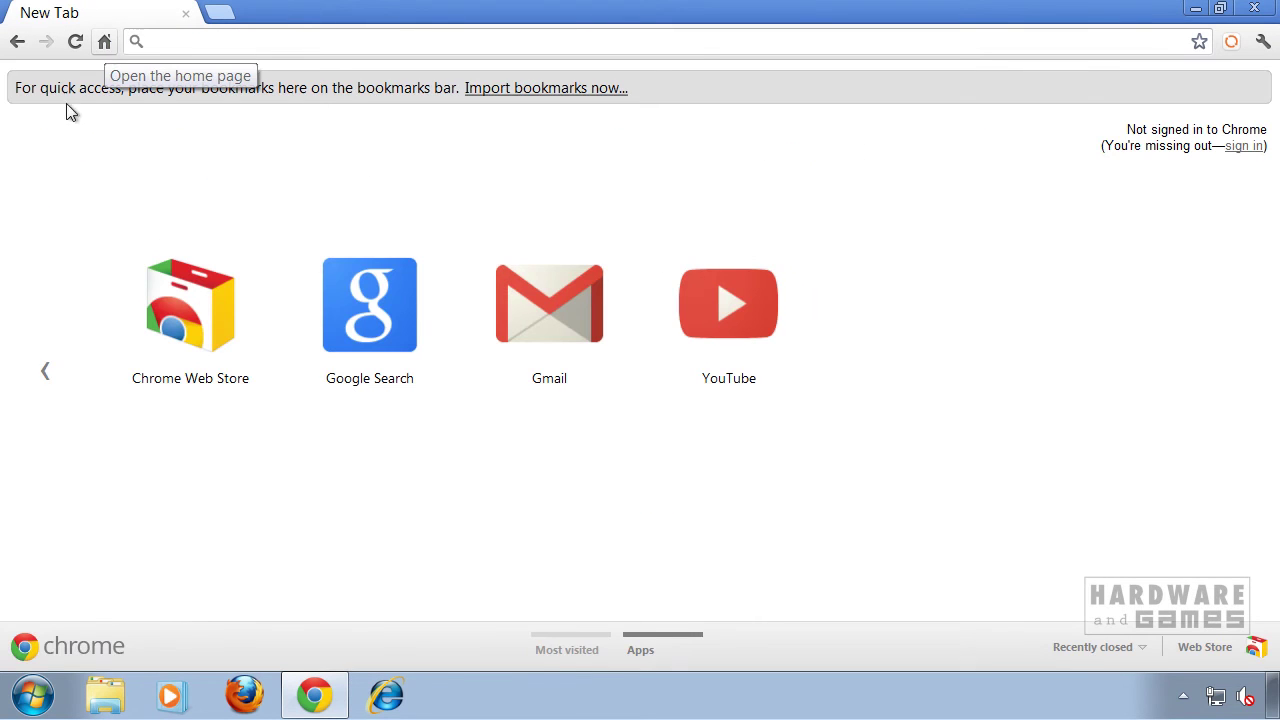
click(103, 42)
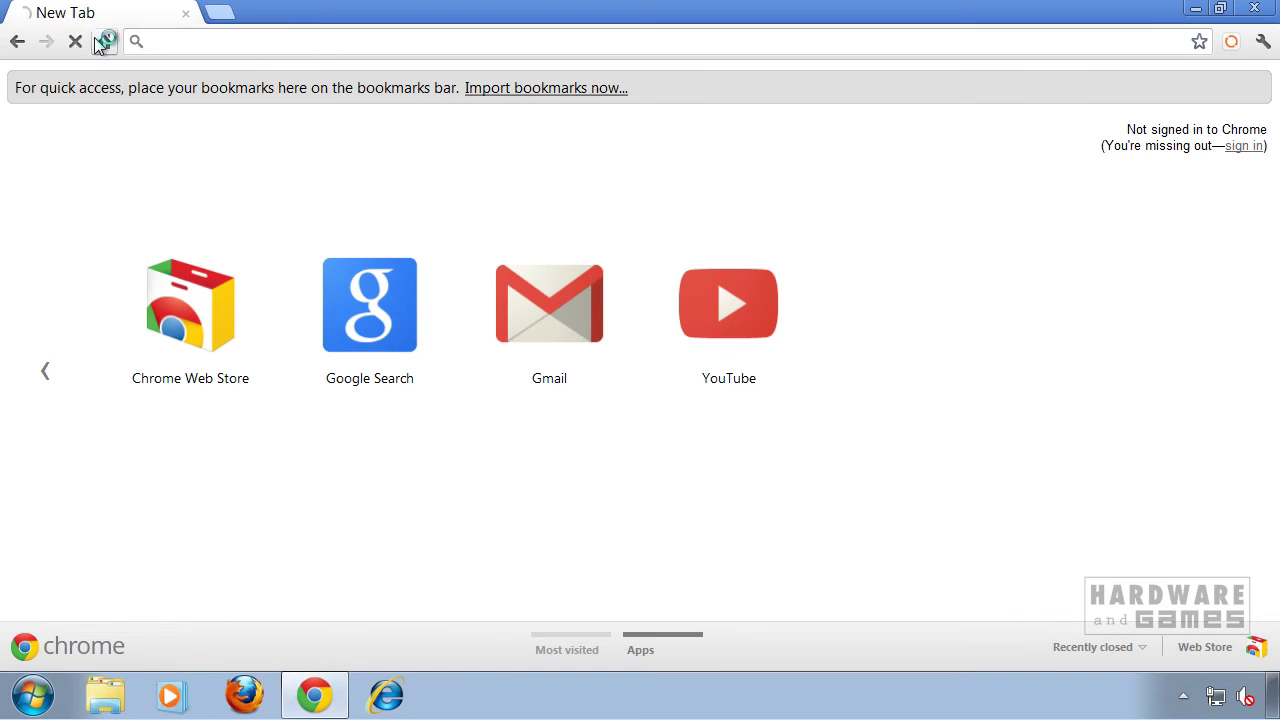
text(test)
key(Return)
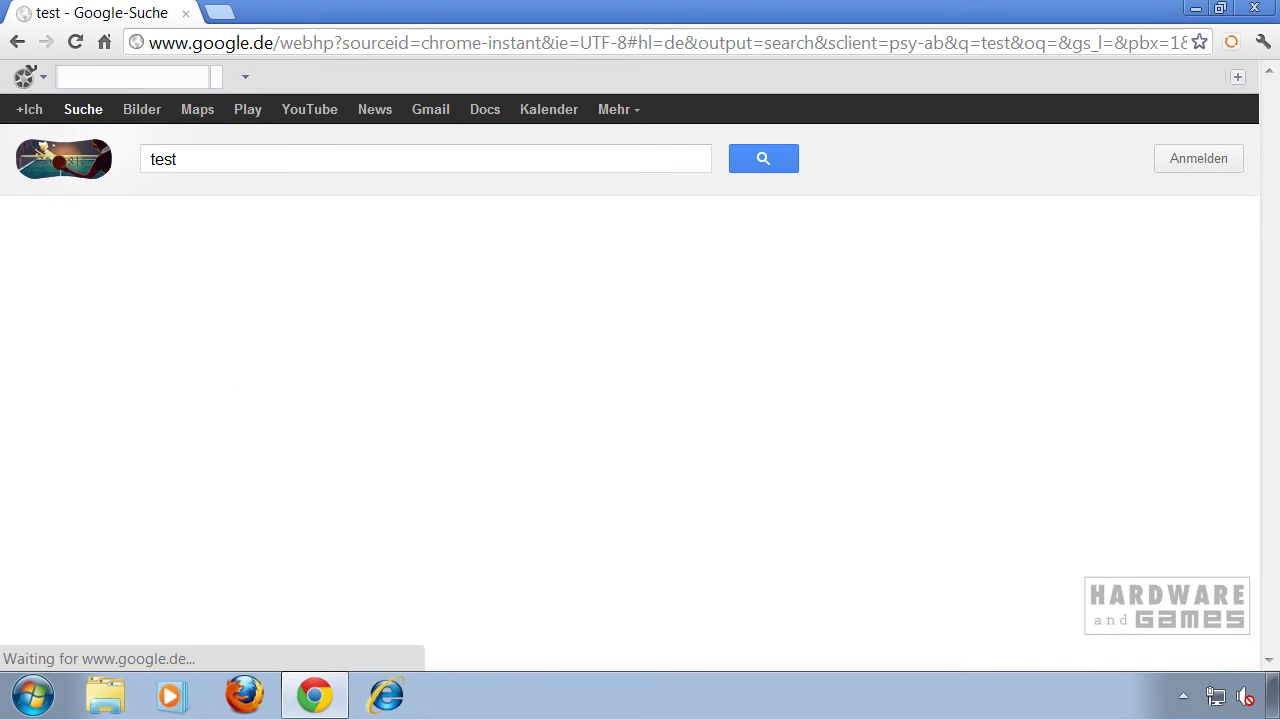
click(1254, 8)
click(388, 690)
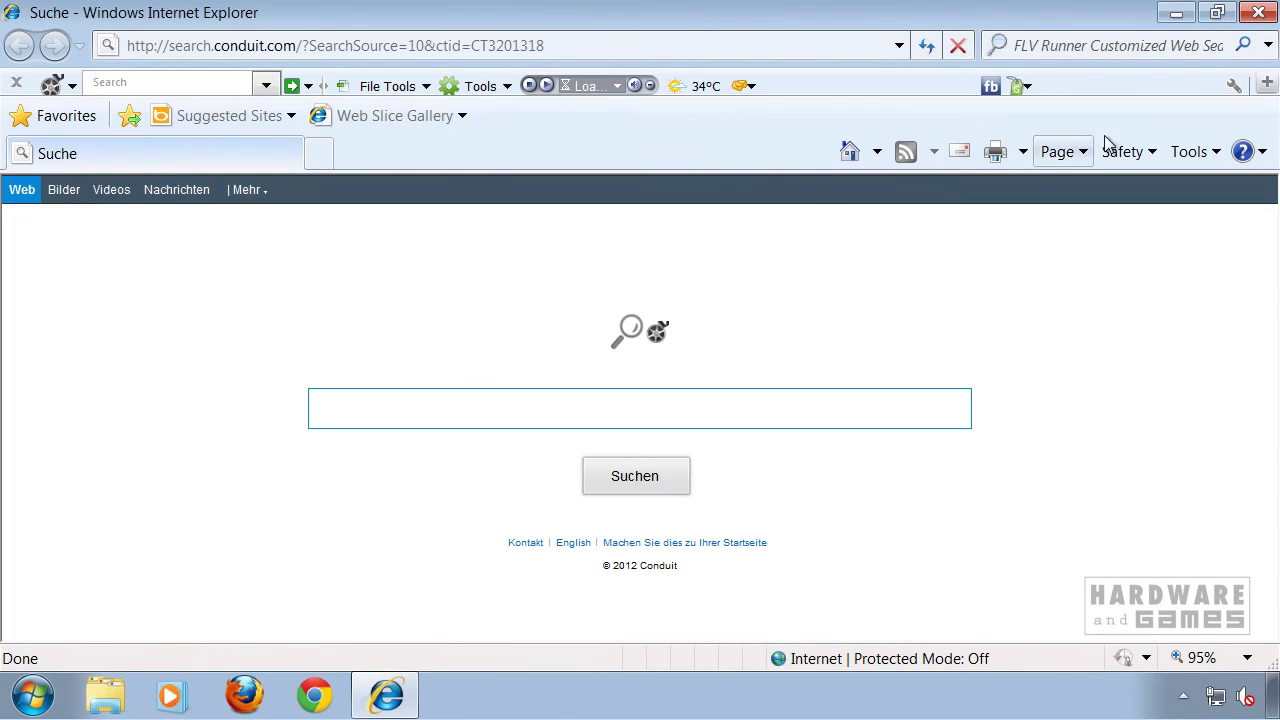
Keep Bing as the search provider and restore the default home page in Internet Options
click(1193, 153)
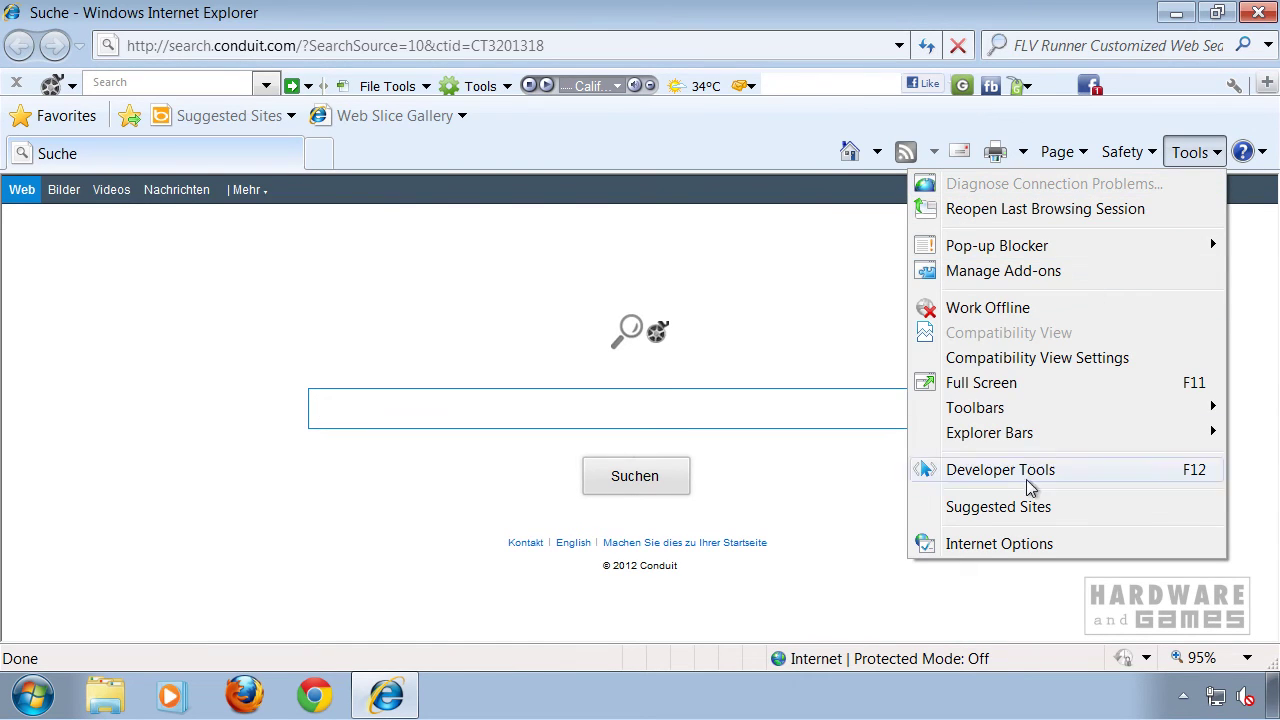
click(1020, 544)
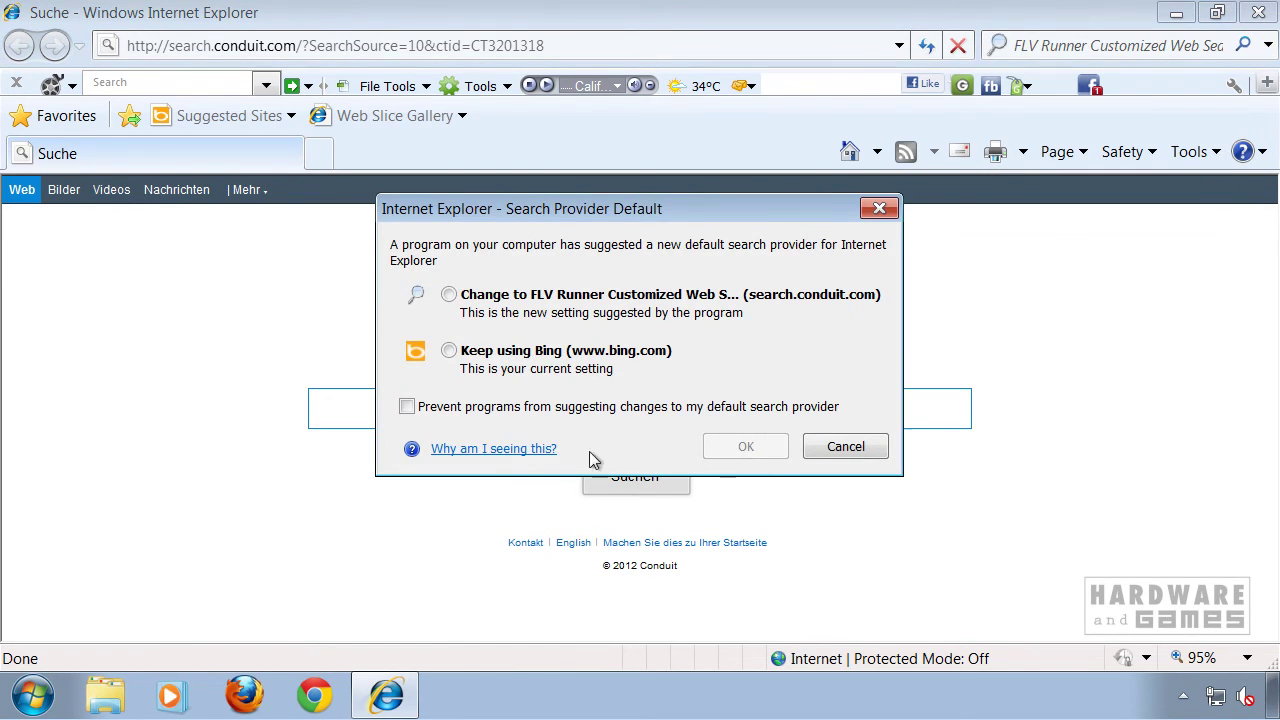
click(846, 446)
click(1191, 152)
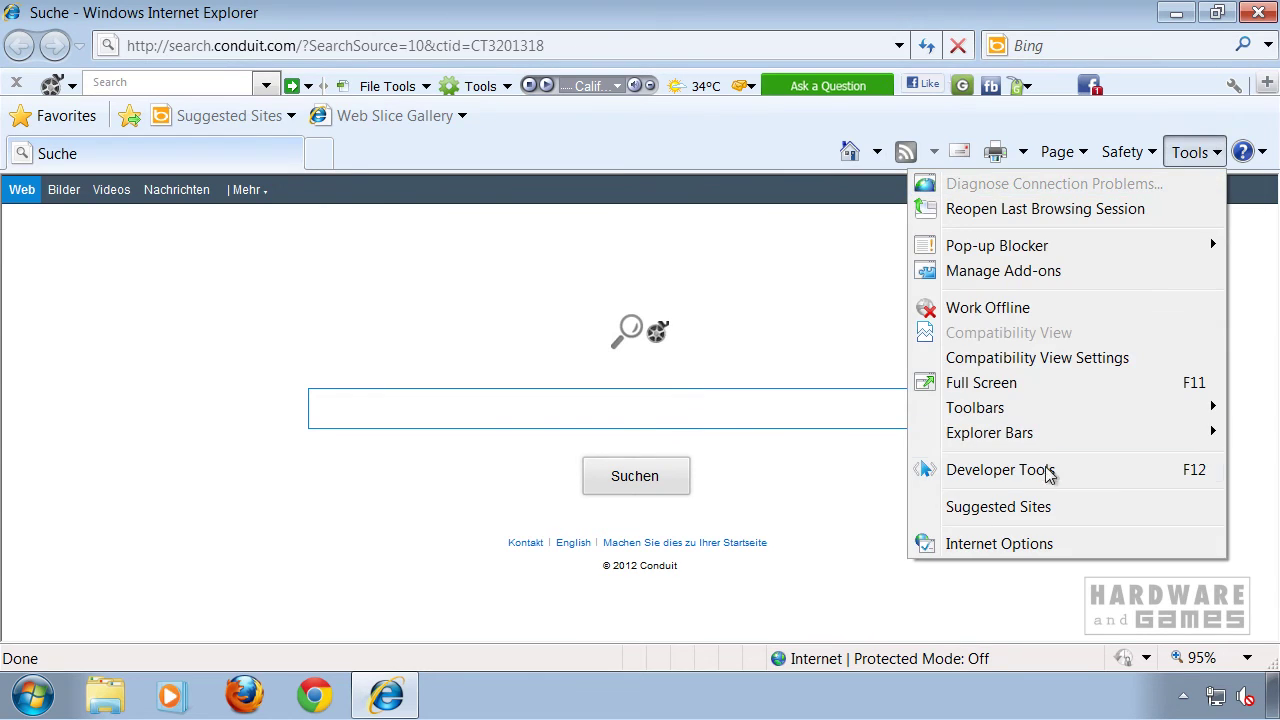
click(1083, 544)
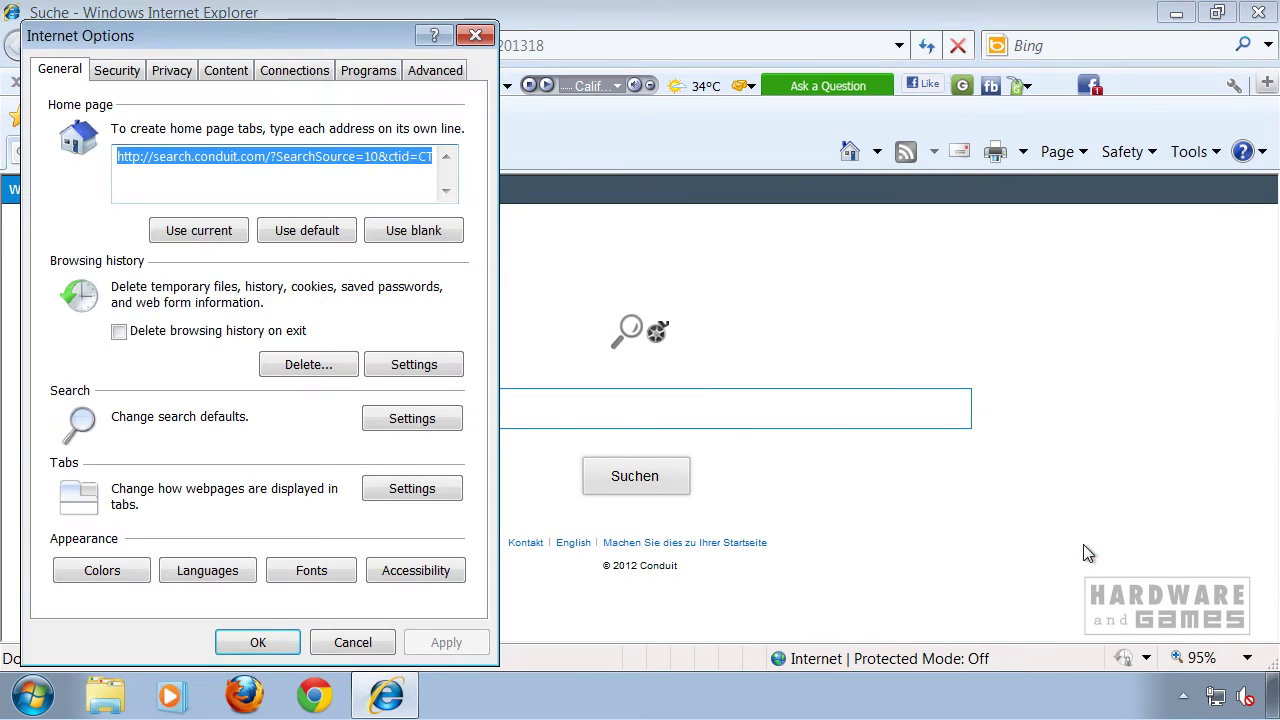
click(323, 234)
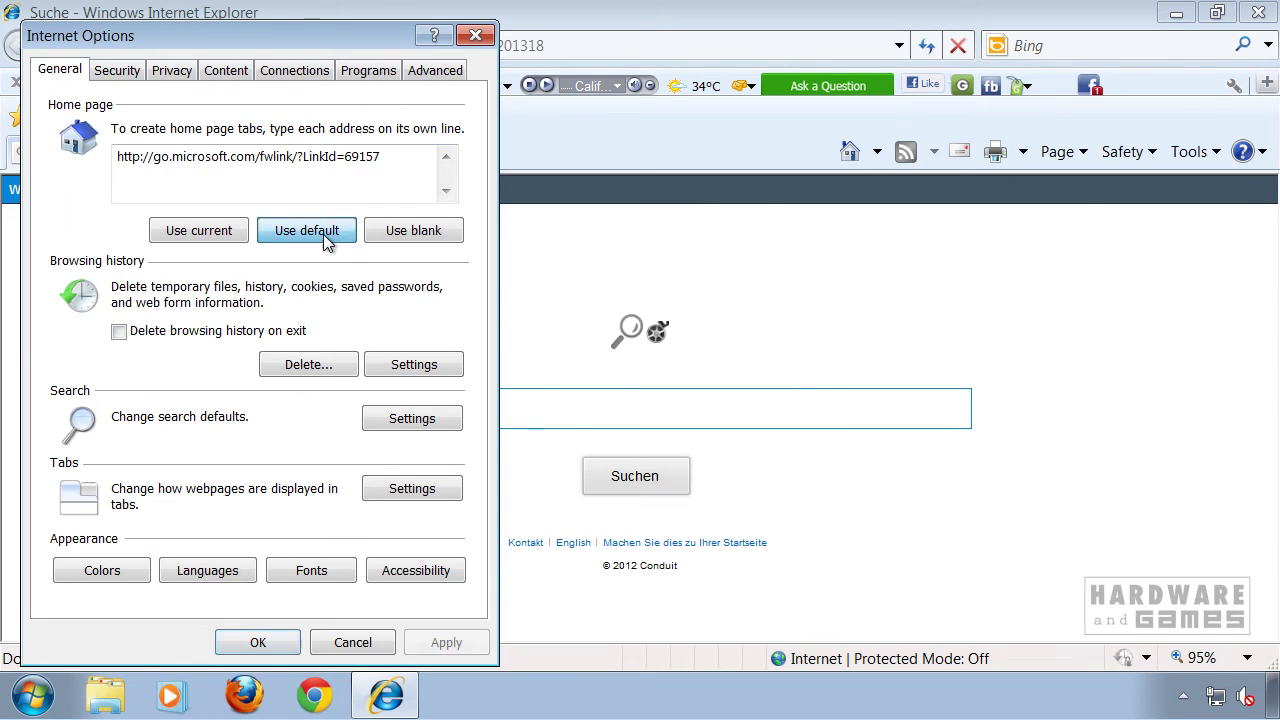
Reset all Internet Explorer settings including personal settings, then close the browser
click(435, 72)
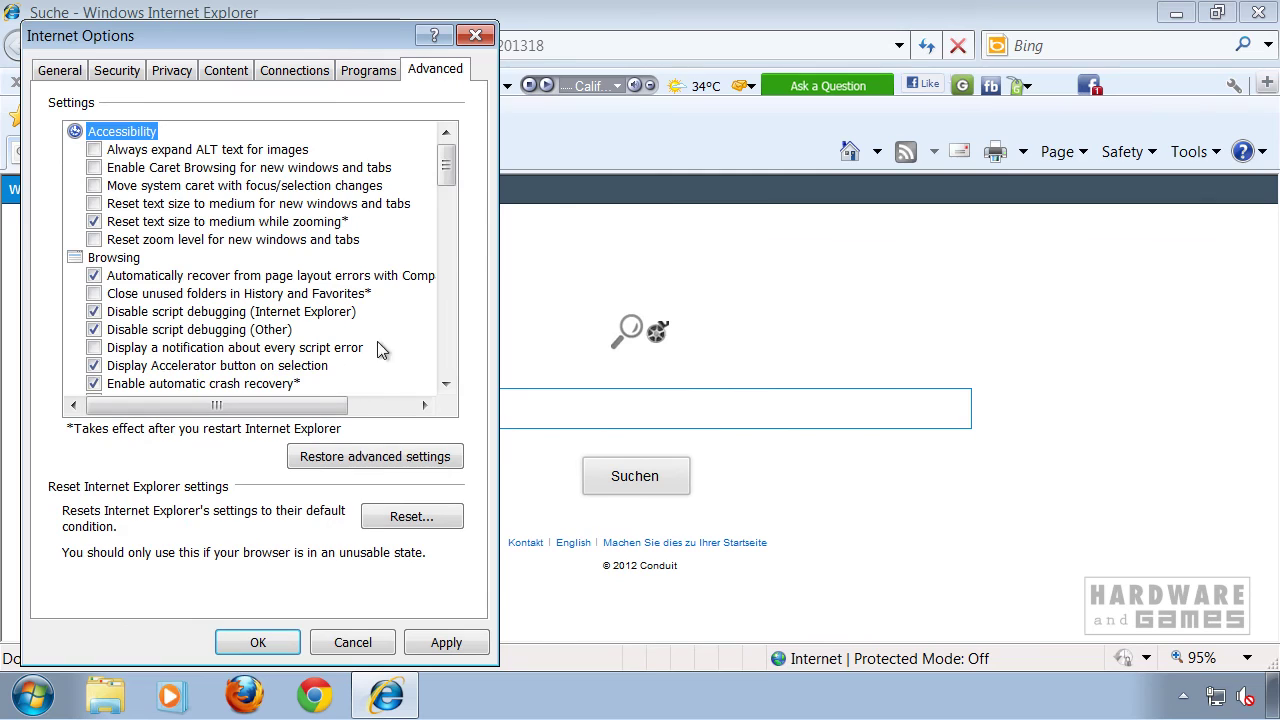
click(428, 528)
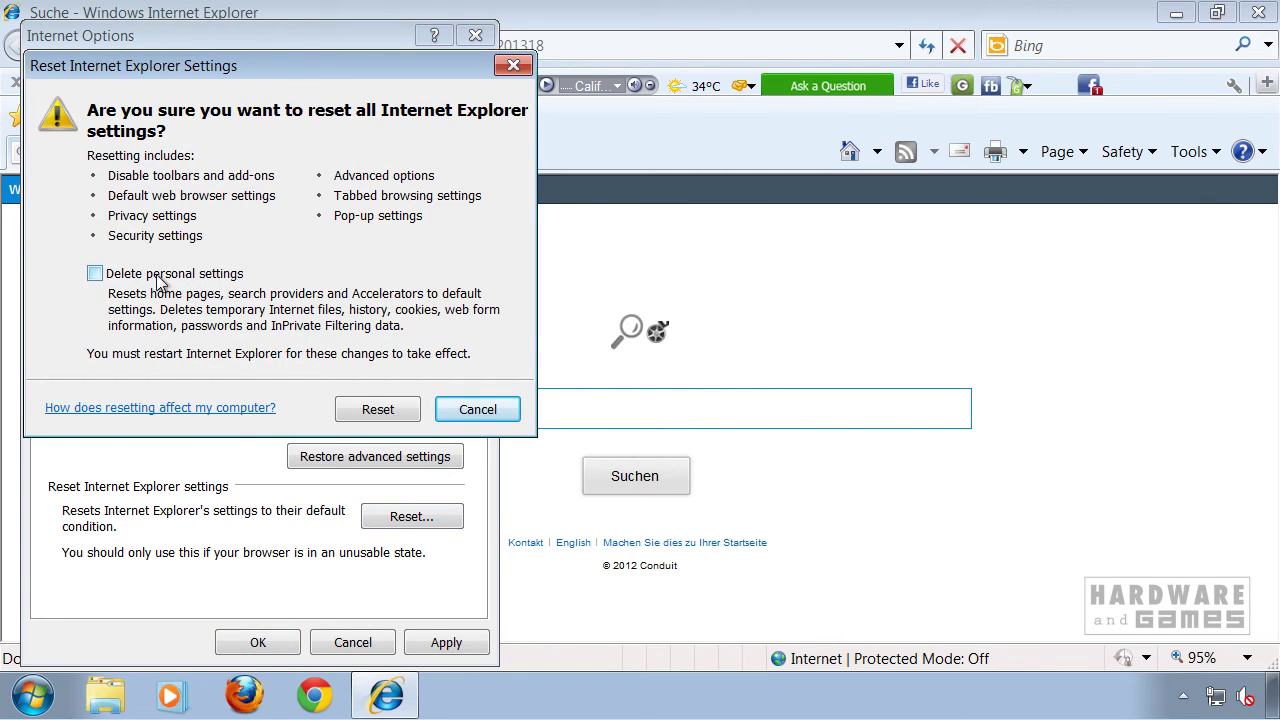
click(378, 410)
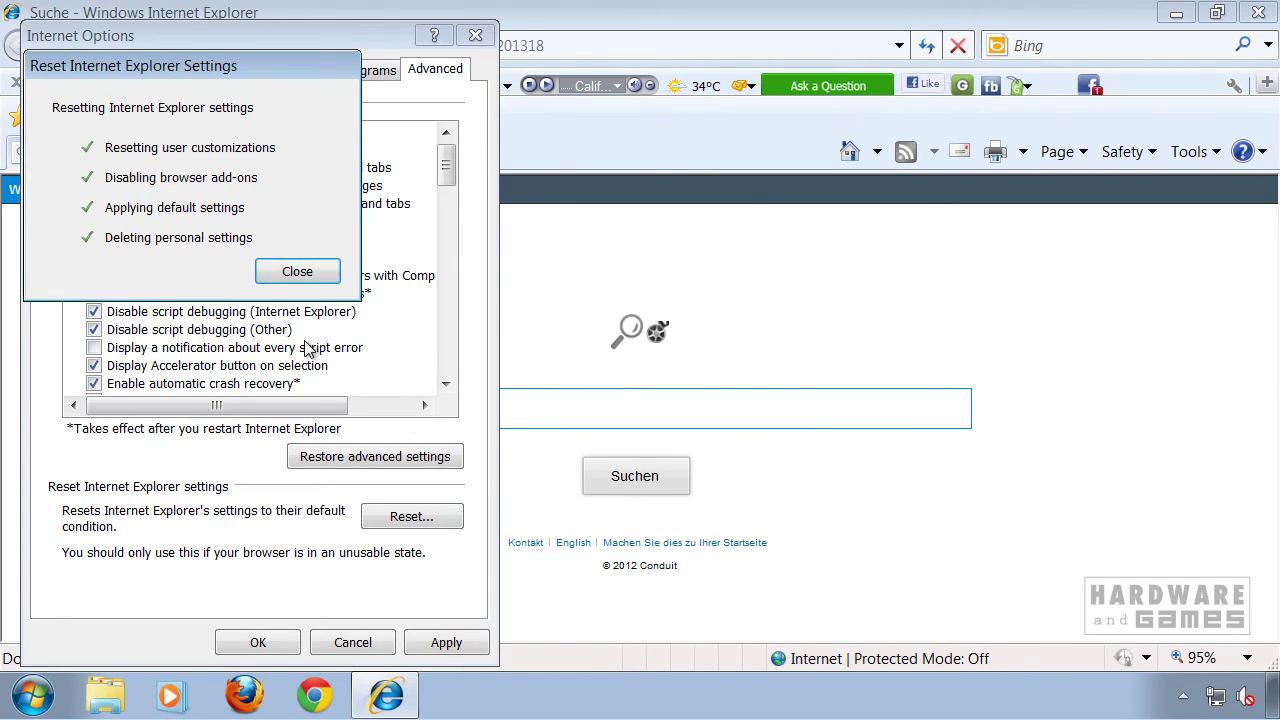
click(320, 271)
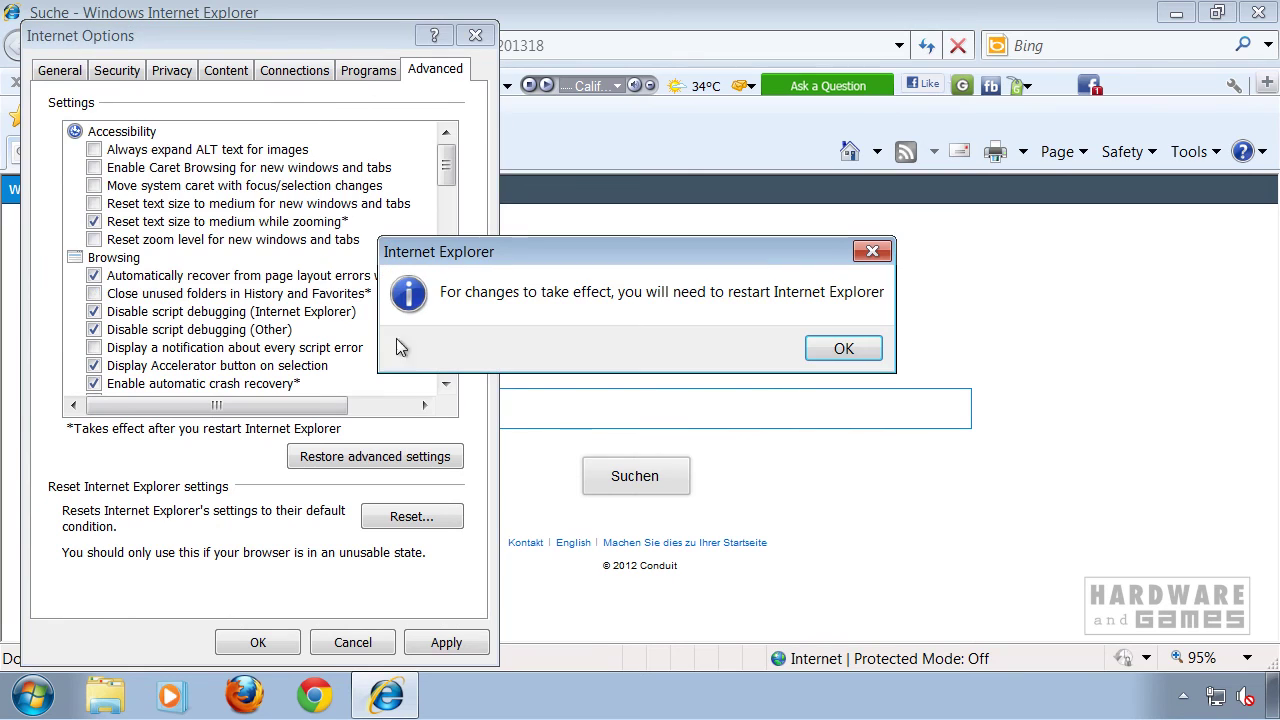
click(846, 348)
click(1257, 13)
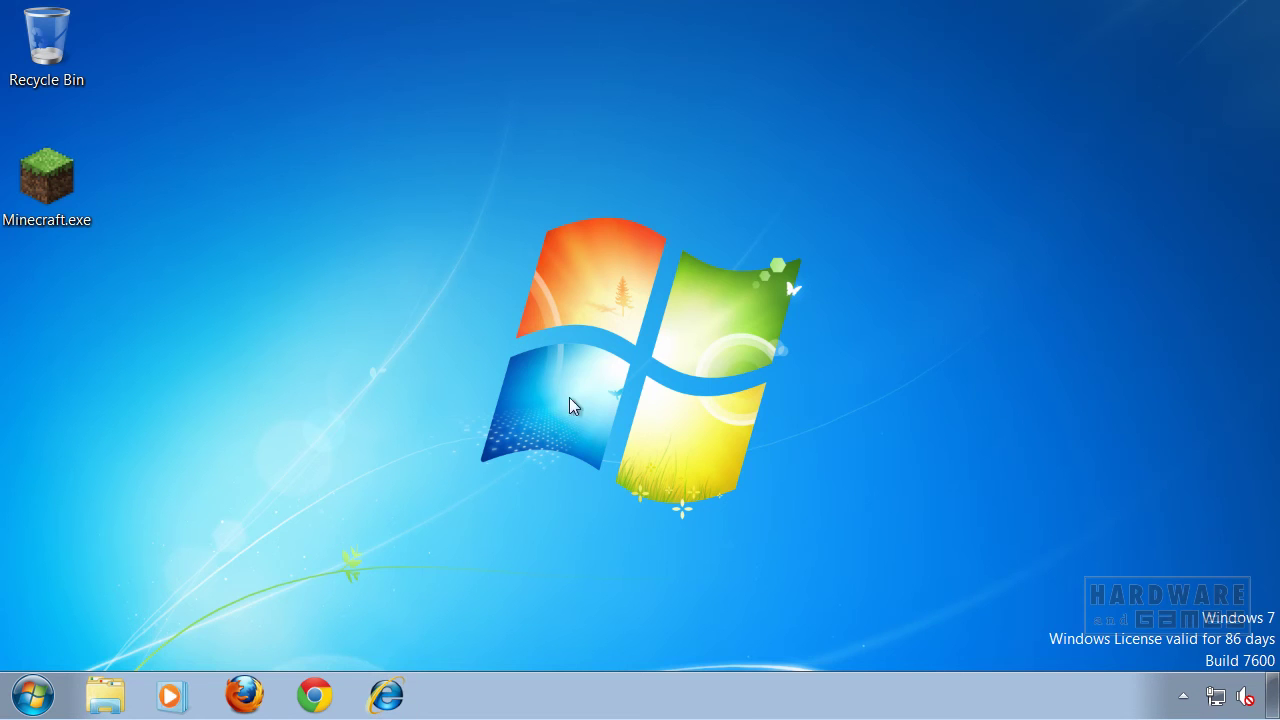
Relaunch Internet Explorer on the MSN home page and dismiss the first-run setup welcome
click(386, 695)
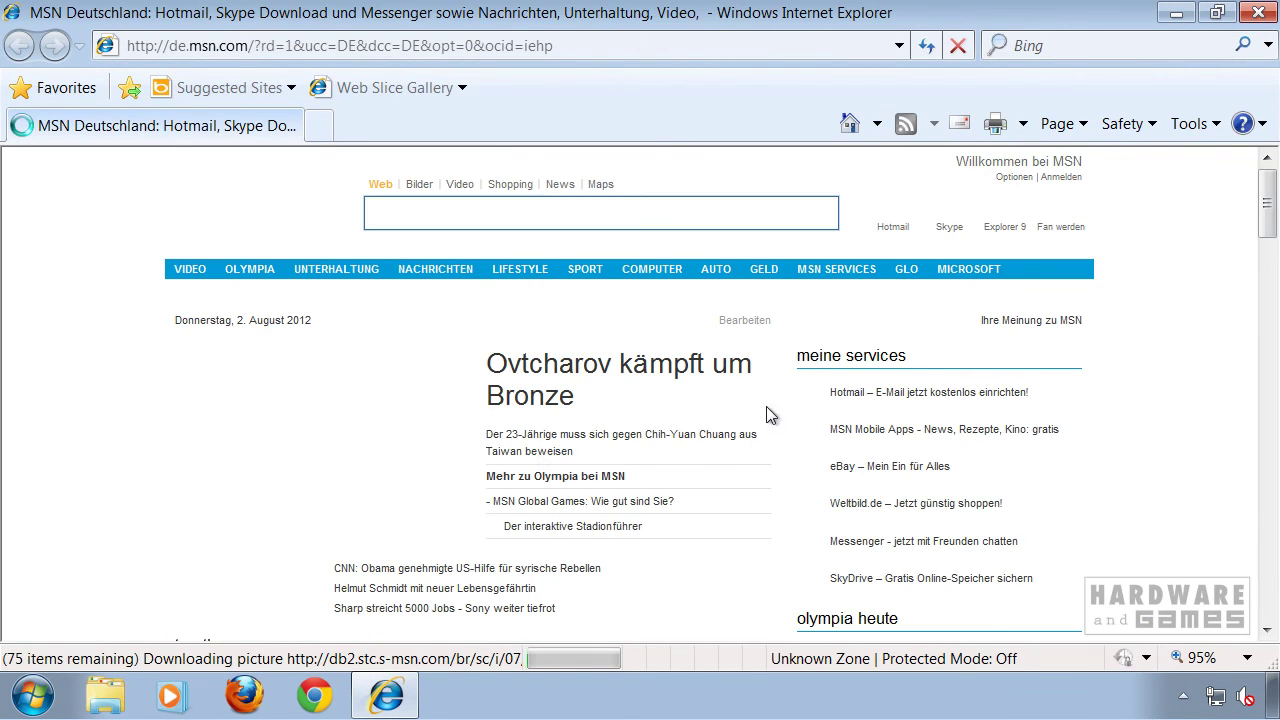
click(1195, 123)
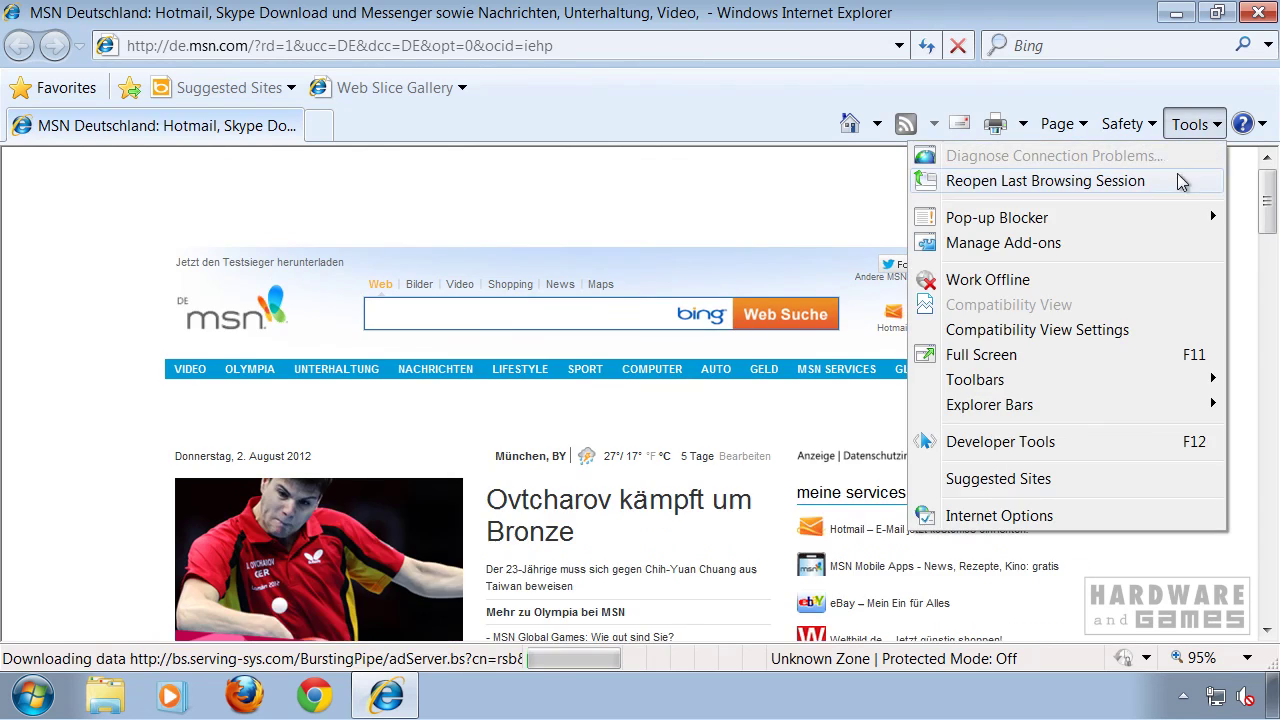
click(815, 620)
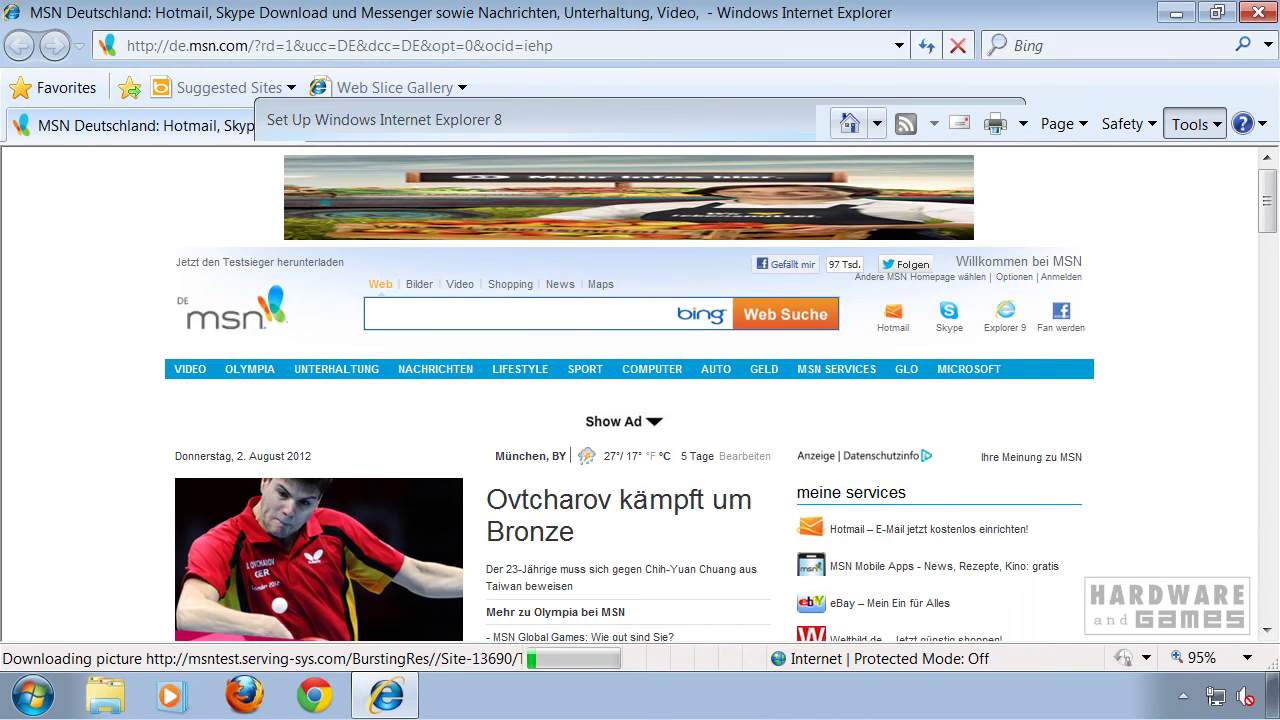
In Manage Add-ons, confirm the FLV Runner Toolbar is disabled and Bing is the only search provider
click(1208, 122)
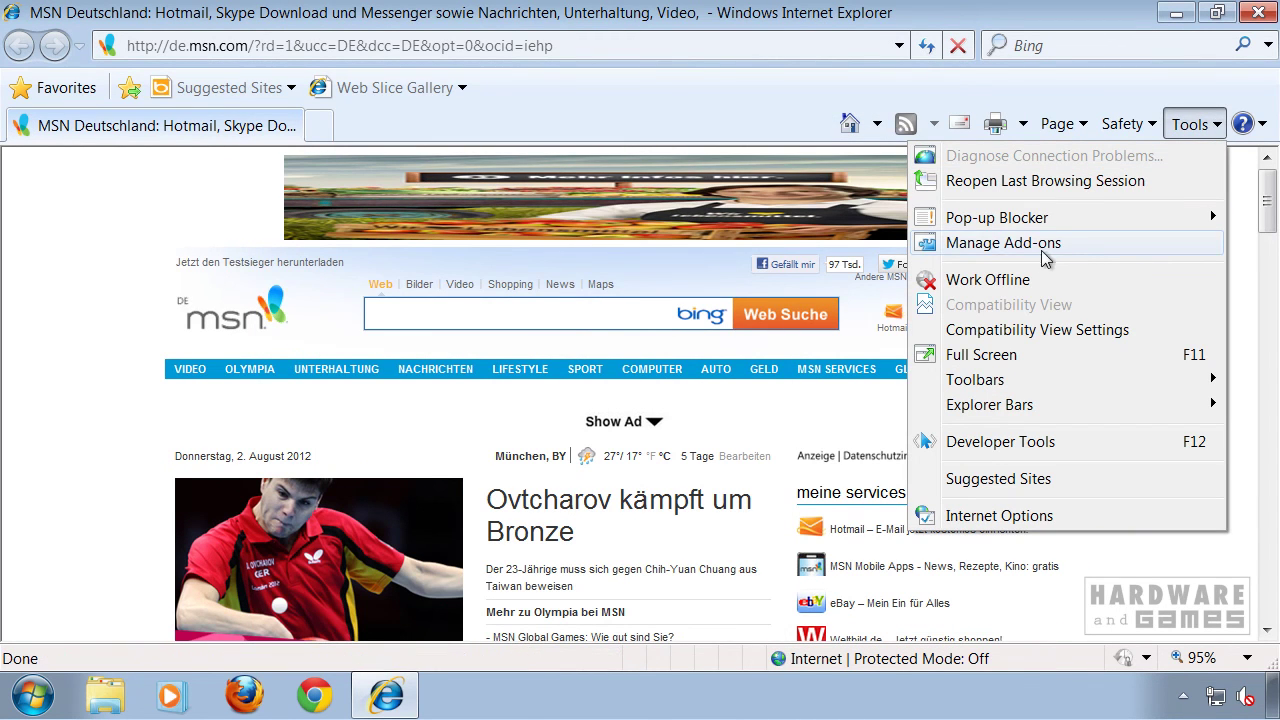
click(1003, 242)
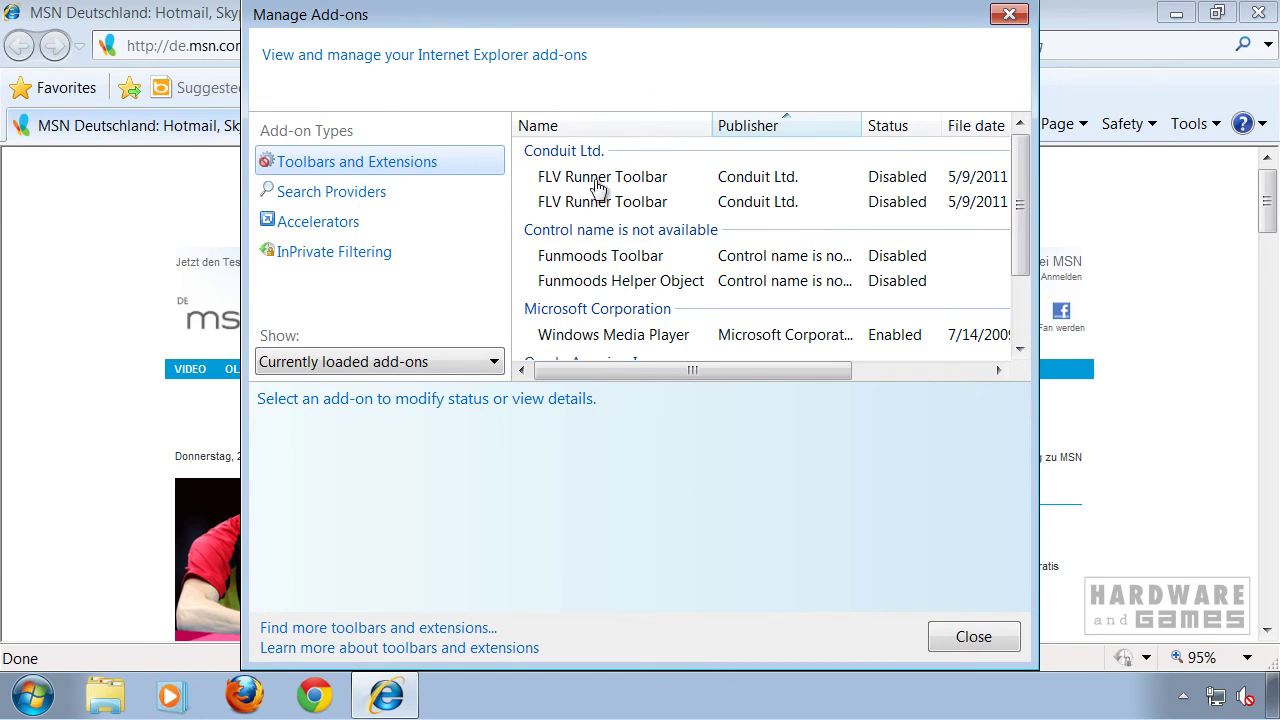
click(908, 183)
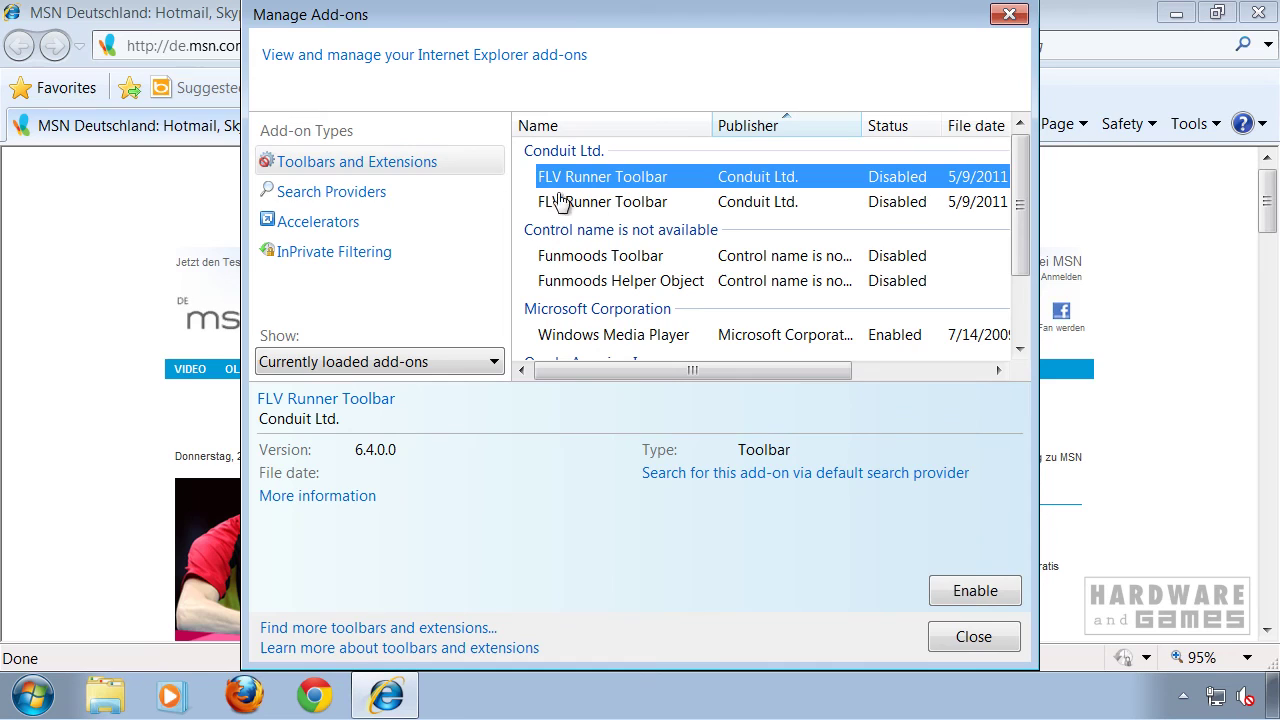
click(380, 195)
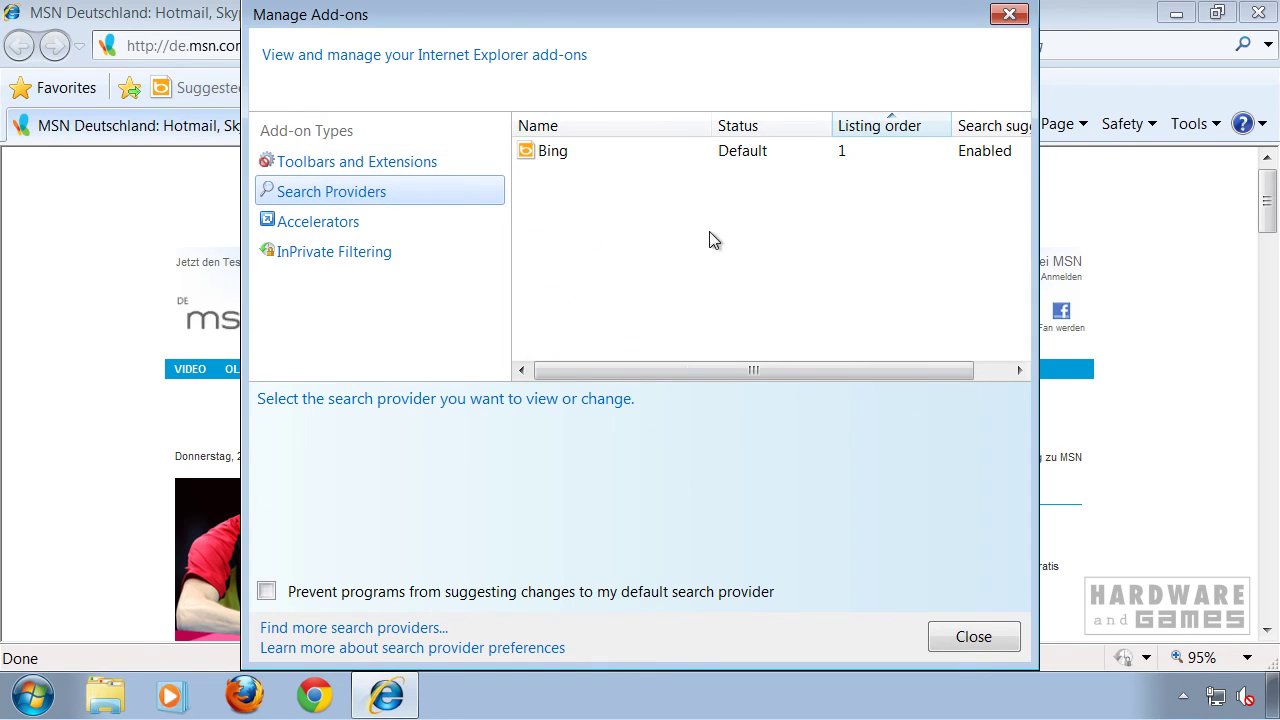
click(973, 636)
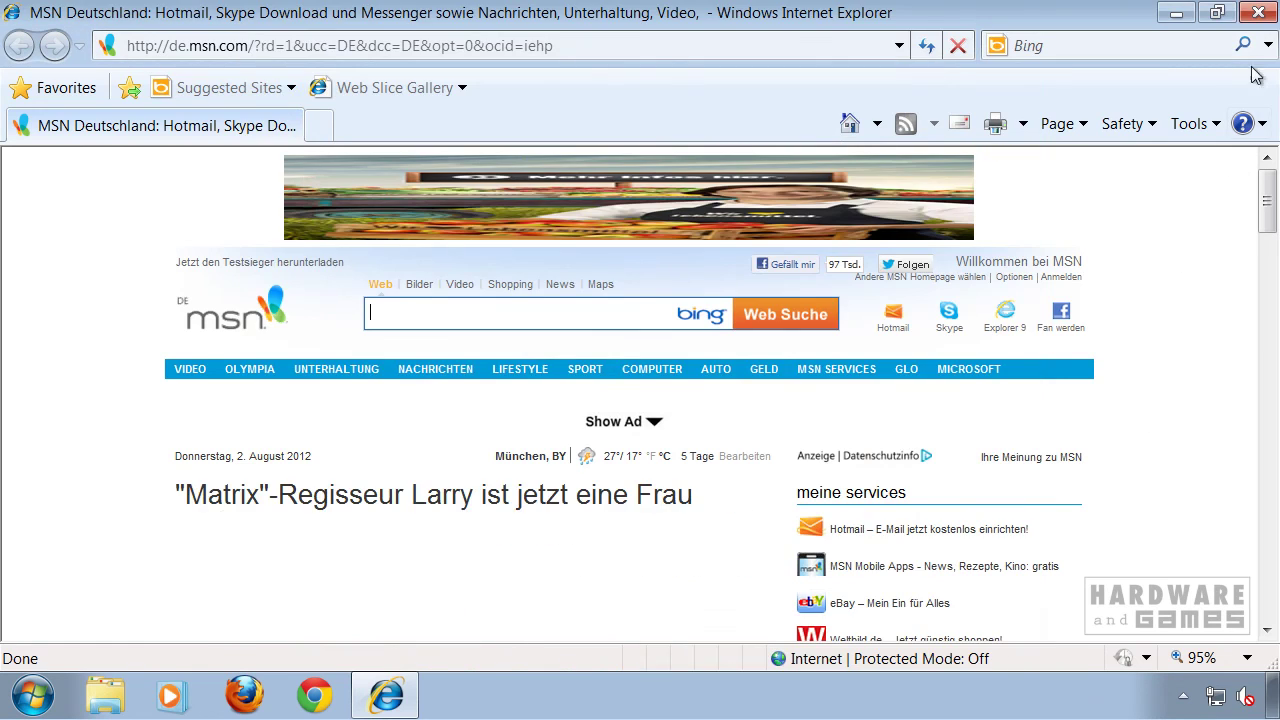